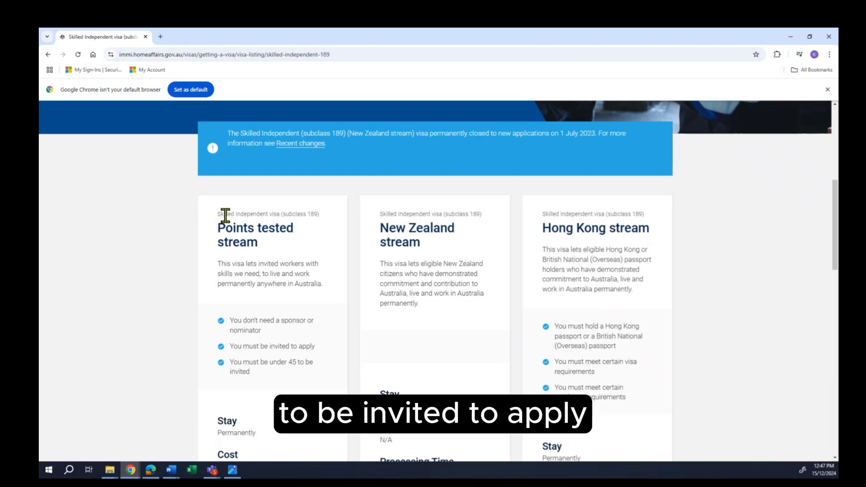
# Step: Open the Points tested stream of the Skilled Independent visa (subclass 189) and review its application process
pyautogui.click(262, 230)
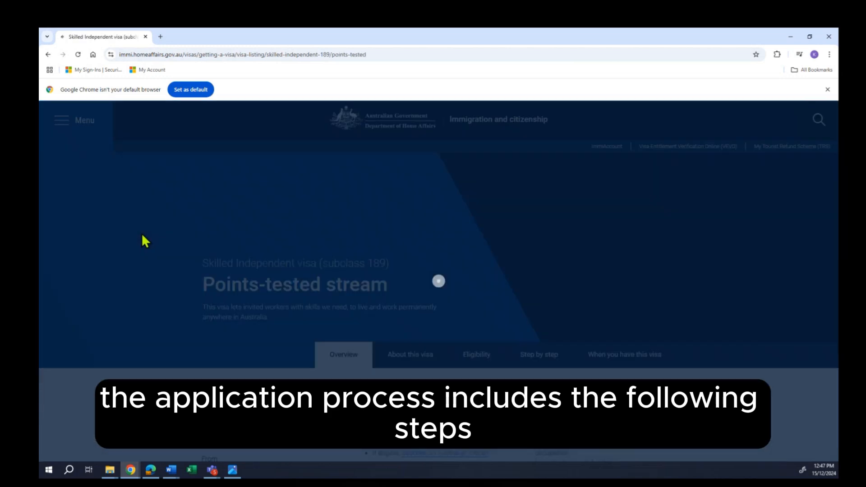
pyautogui.scroll(-8, 153, 243)
pyautogui.scroll(-2, 153, 248)
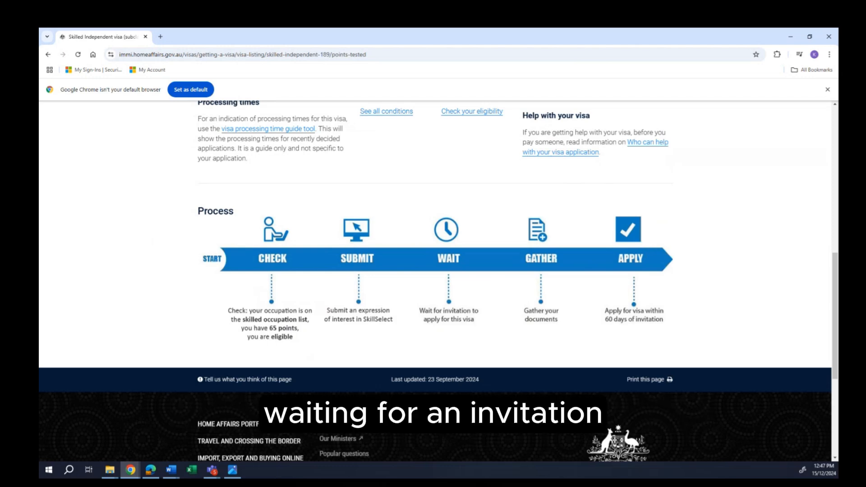
# Step: Open the "About this visa" section and read the stay, family, cost and application location information
pyautogui.scroll(2, 577, 276)
pyautogui.click(367, 118)
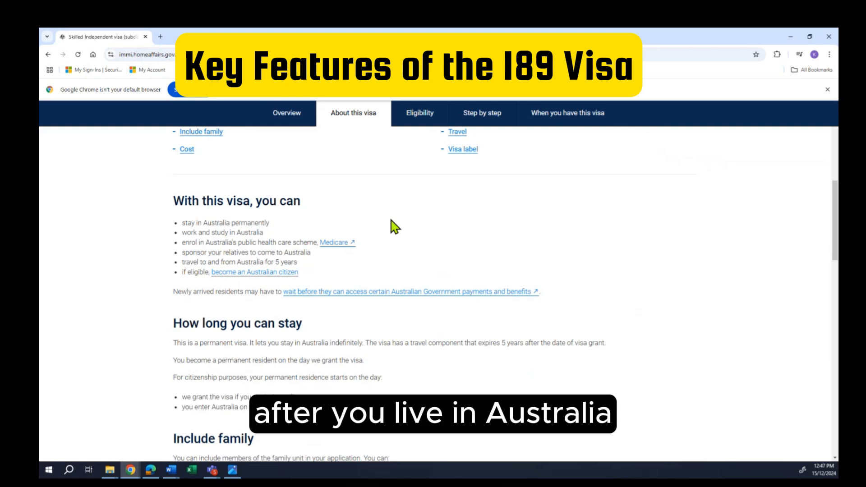
pyautogui.scroll(-4, 558, 242)
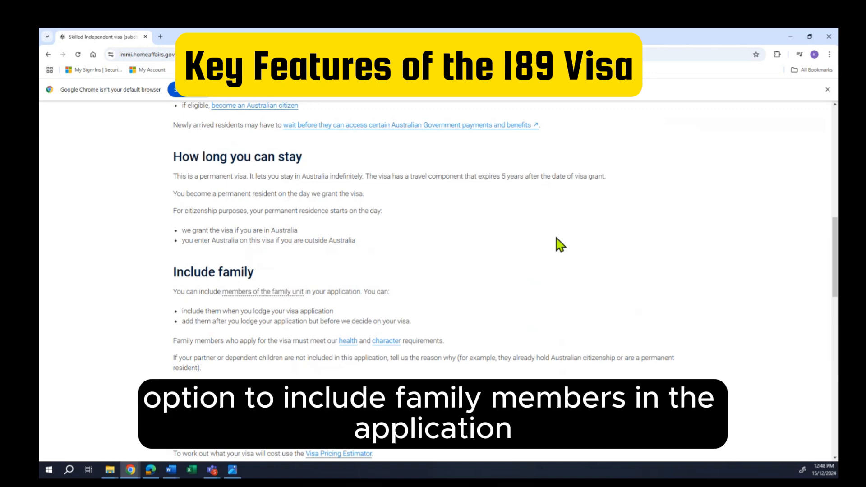
pyautogui.scroll(-3, 559, 244)
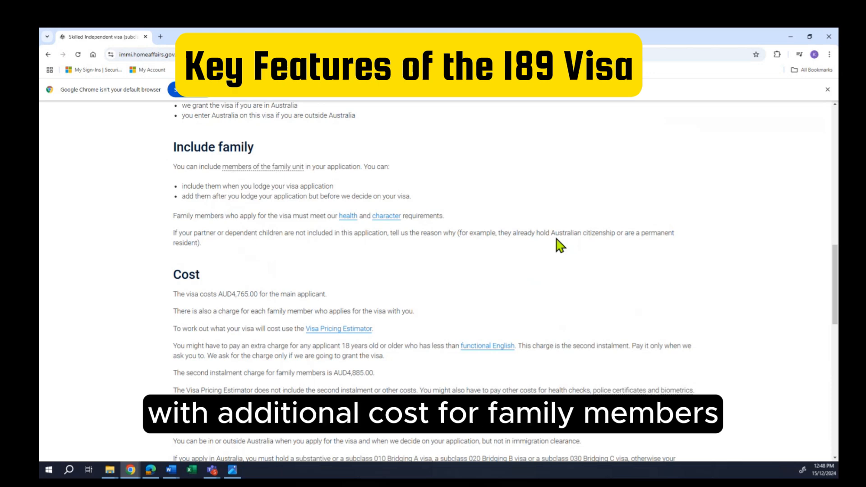
pyautogui.scroll(-3, 560, 245)
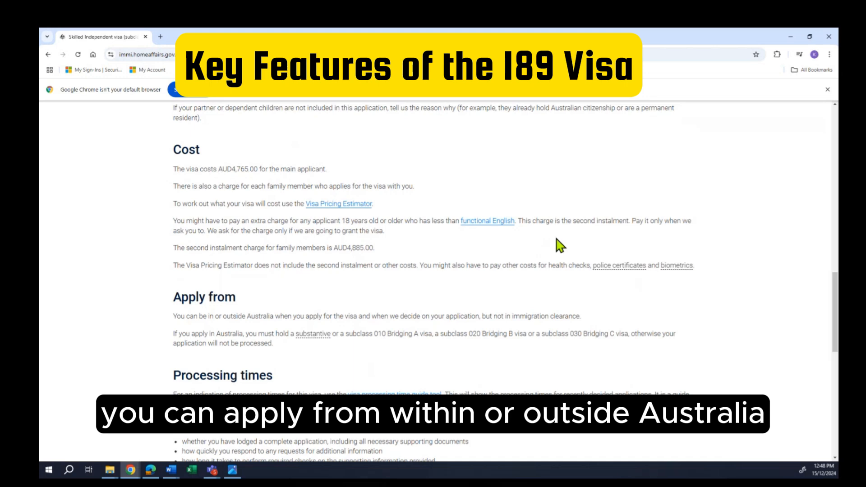
# Step: Open the visa processing time guide tool in a new tab and go to its processing times form
pyautogui.rightClick(397, 395)
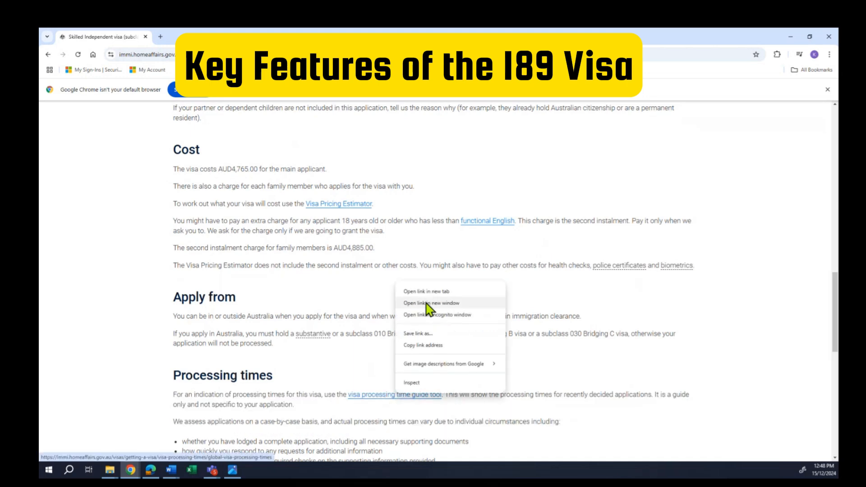
pyautogui.click(431, 292)
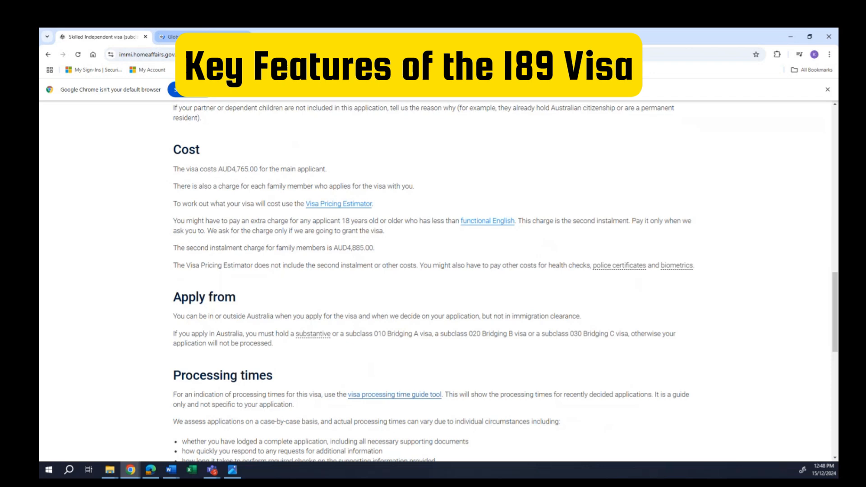
pyautogui.hotkey('ctrl', 'Tab')
pyautogui.scroll(-6, 383, 339)
pyautogui.scroll(-4, 383, 338)
# Step: Set the visa type to Skilled - Independent visa (subclass 189) in the processing times guide
pyautogui.click(293, 309)
pyautogui.scroll(-3, 290, 365)
pyautogui.scroll(-8, 278, 366)
pyautogui.scroll(-2, 277, 365)
pyautogui.scroll(-3, 277, 365)
pyautogui.click(270, 424)
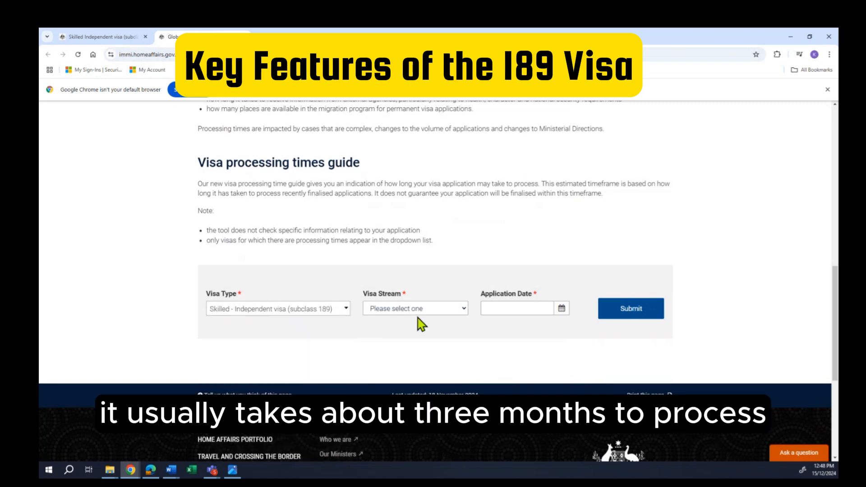
# Step: Set the visa stream to Points-Tested and the application date to 15/12/2024, submit the form and view the processing times
pyautogui.click(421, 312)
pyautogui.click(422, 344)
pyautogui.click(523, 309)
pyautogui.click(491, 382)
pyautogui.click(618, 322)
pyautogui.scroll(-3, 582, 318)
pyautogui.scroll(-1, 574, 317)
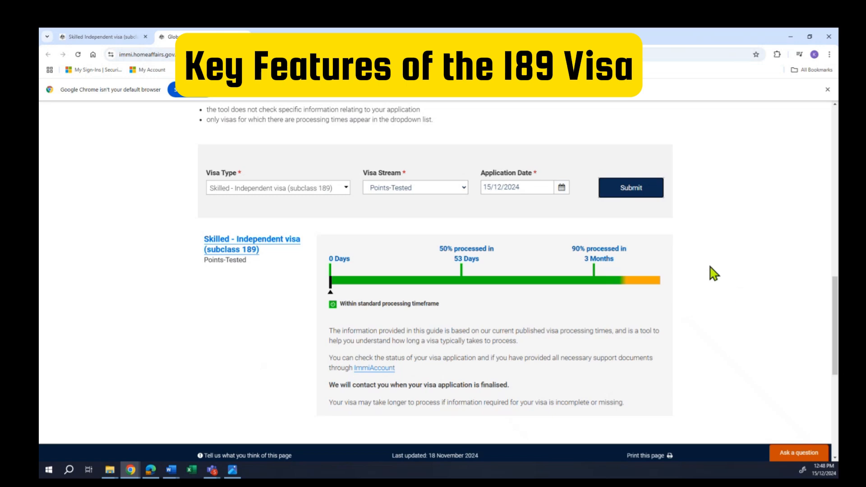
pyautogui.scroll(2, 711, 271)
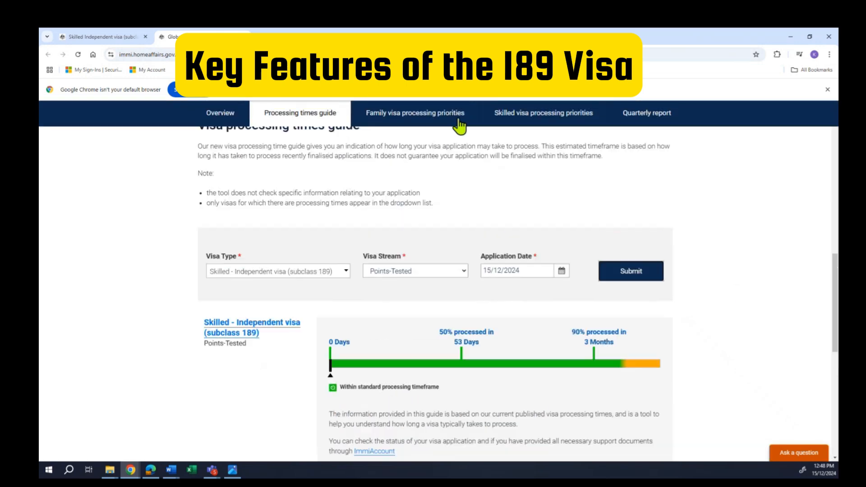
# Step: Return to the Skilled Independent visa page and expand the "Have this visa" requirement in its Eligibility section
pyautogui.click(83, 37)
pyautogui.scroll(3, 370, 171)
pyautogui.click(419, 116)
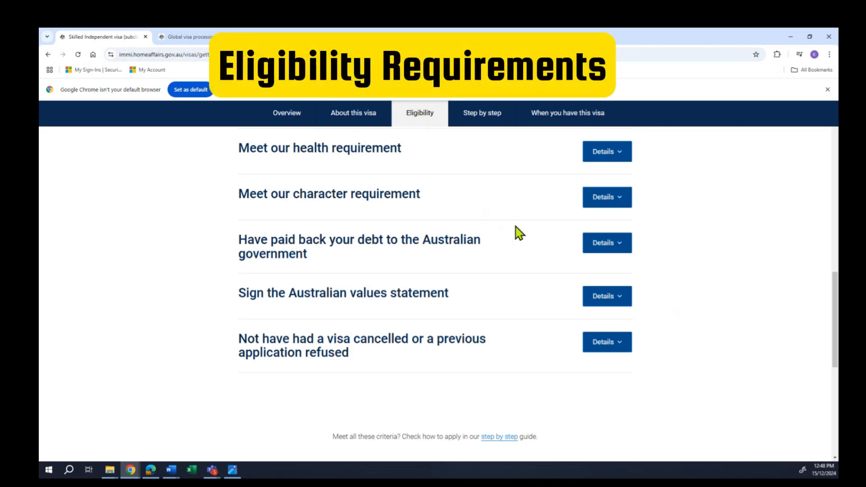
pyautogui.scroll(8, 711, 236)
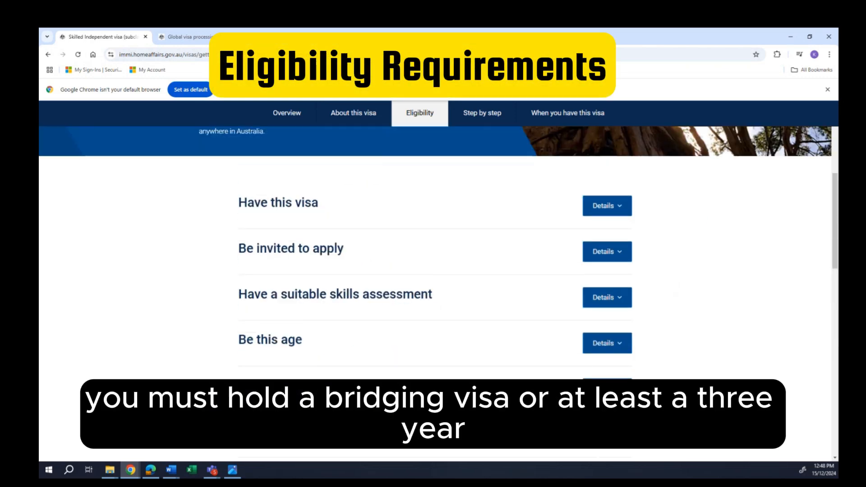
pyautogui.click(608, 207)
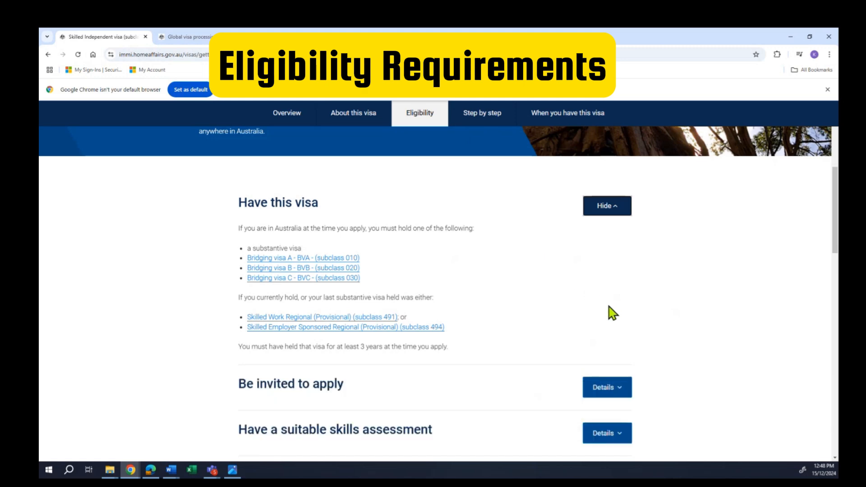
# Step: Expand the "Be invited to apply" and "Have a suitable skills assessment" requirements and read them
pyautogui.scroll(-3, 605, 356)
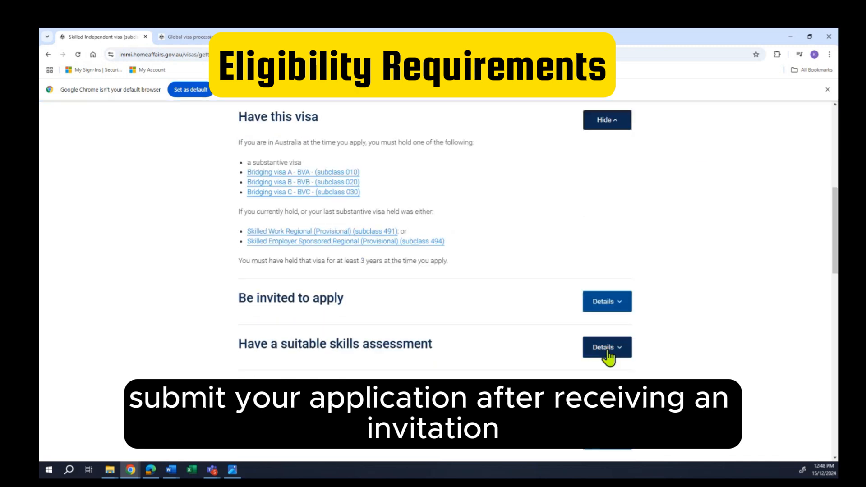
pyautogui.click(599, 263)
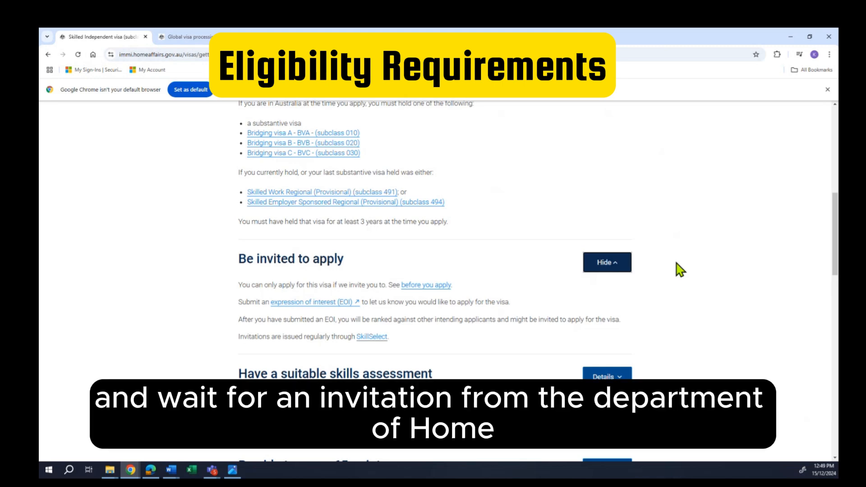
pyautogui.scroll(-4, 679, 270)
pyautogui.click(609, 212)
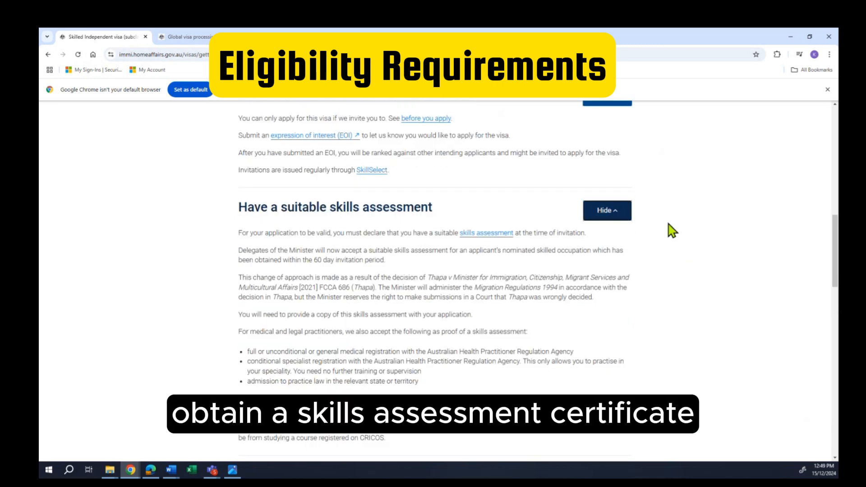
# Step: Expand the "Be this age" and "Be able to score 65 points or more" requirements
pyautogui.scroll(-7, 672, 231)
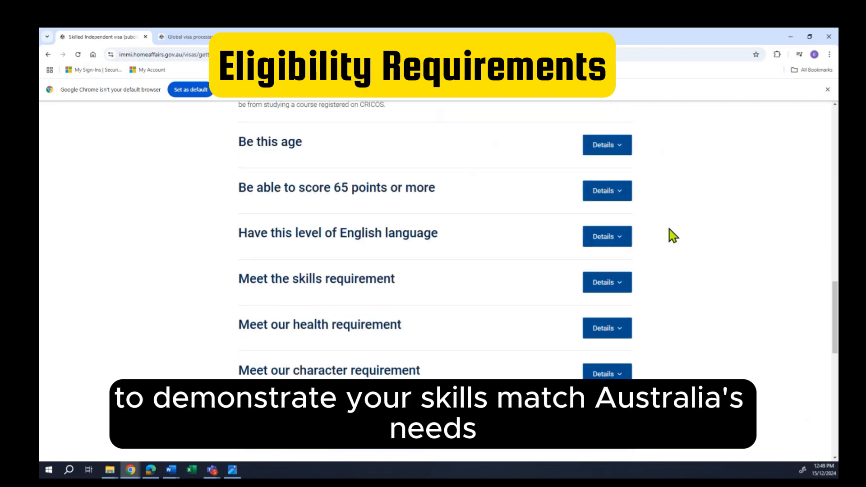
pyautogui.click(609, 146)
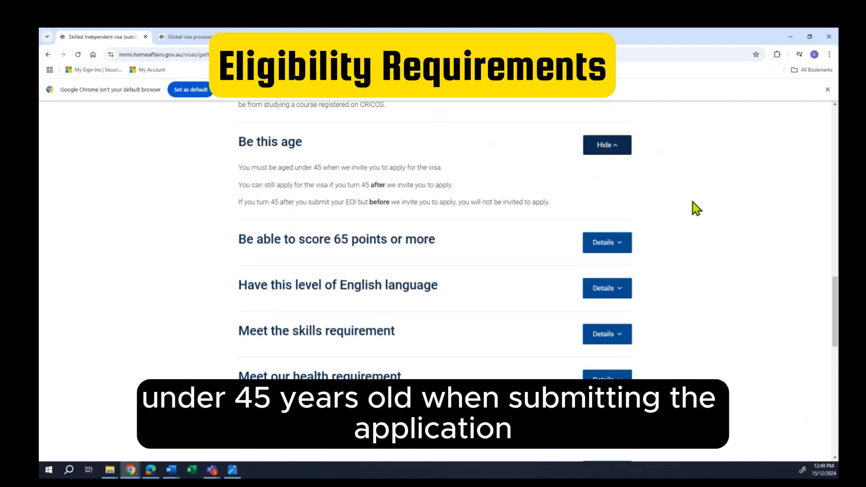
pyautogui.click(628, 246)
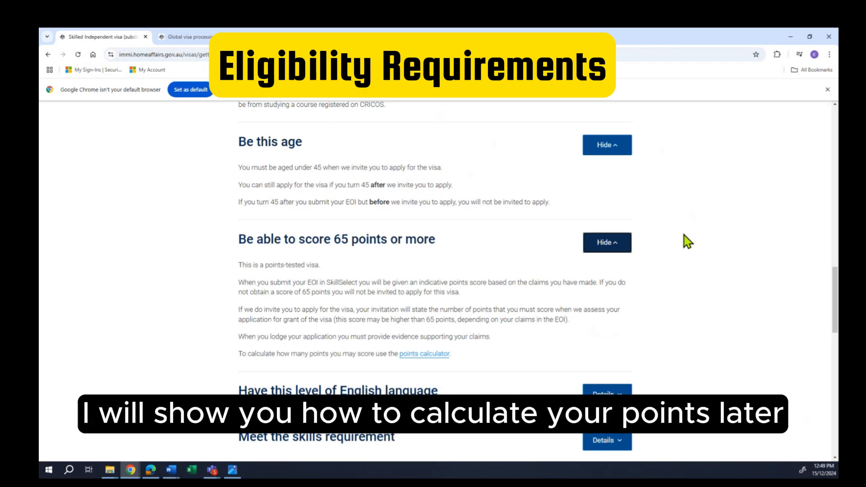
# Step: Expand the English language requirement, open its competent English link in a new tab and review the accepted tests and scores
pyautogui.scroll(-5, 686, 243)
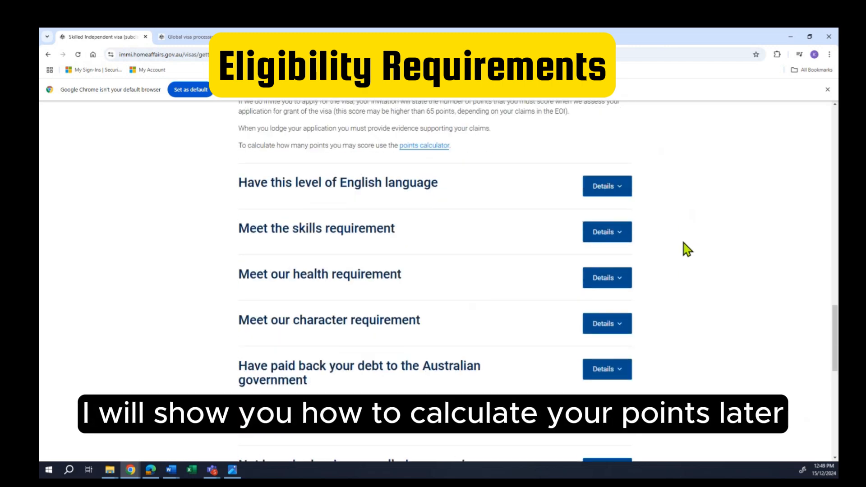
pyautogui.click(617, 191)
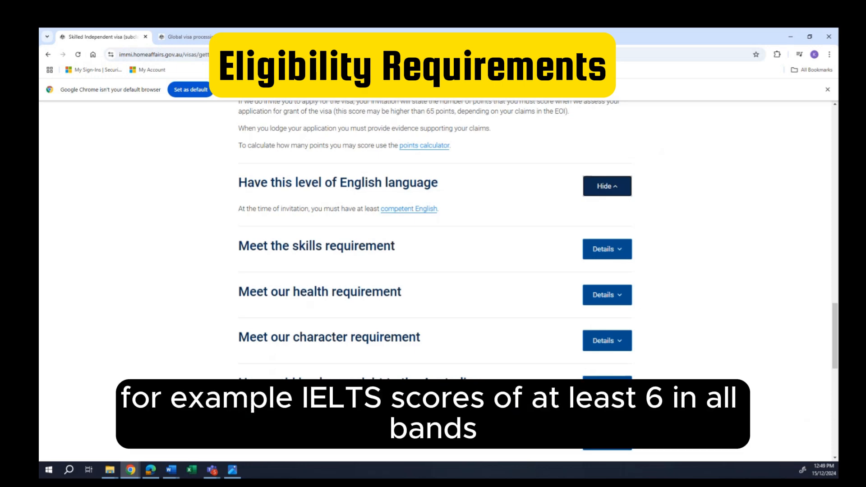
pyautogui.rightClick(427, 211)
pyautogui.click(442, 221)
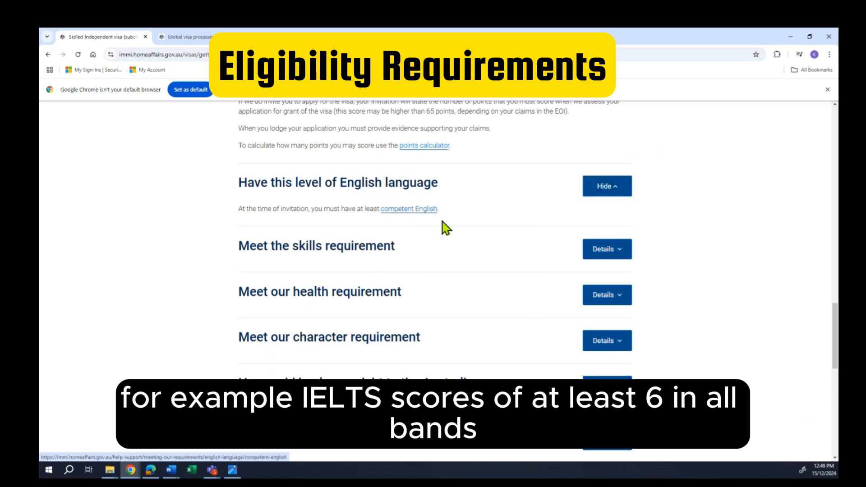
pyautogui.click(301, 37)
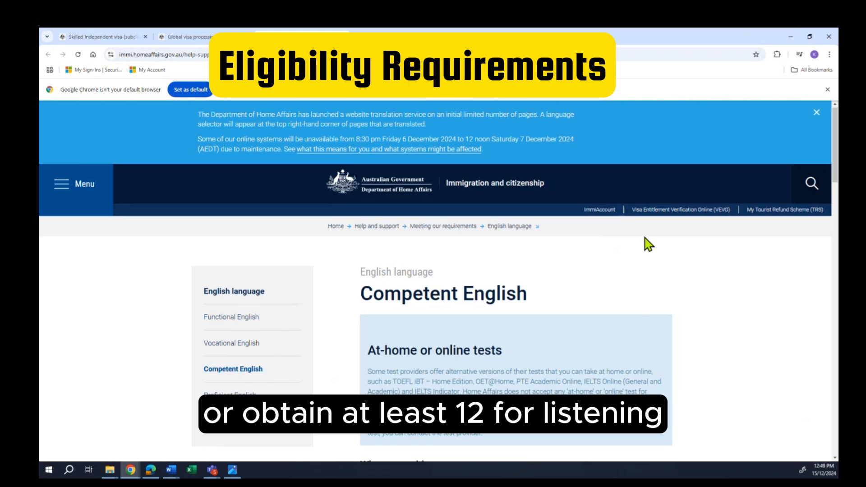
pyautogui.scroll(-7, 649, 247)
pyautogui.scroll(-3, 650, 248)
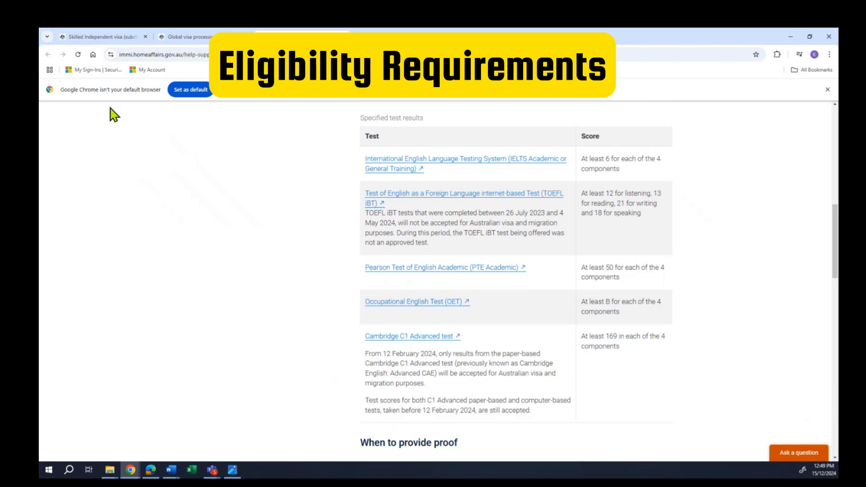
# Step: Return to the visa's eligibility page and expand the "Meet the skills requirement" details
pyautogui.click(104, 40)
pyautogui.scroll(-1, 365, 267)
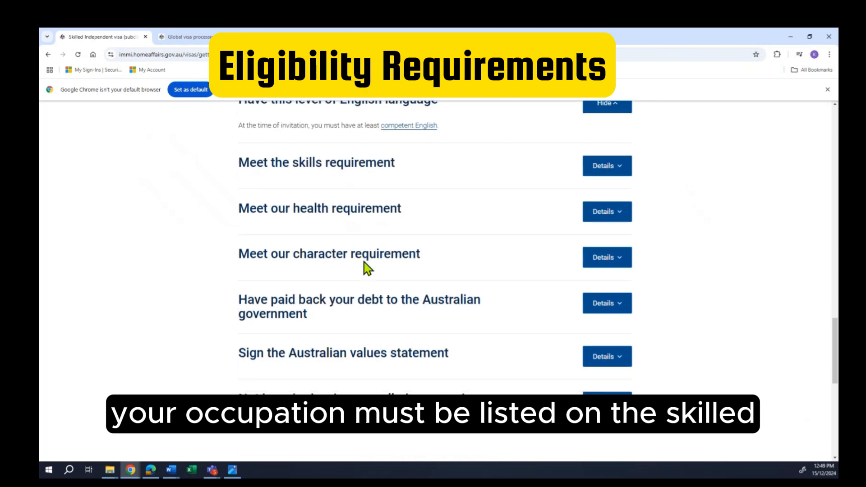
pyautogui.scroll(-1, 367, 257)
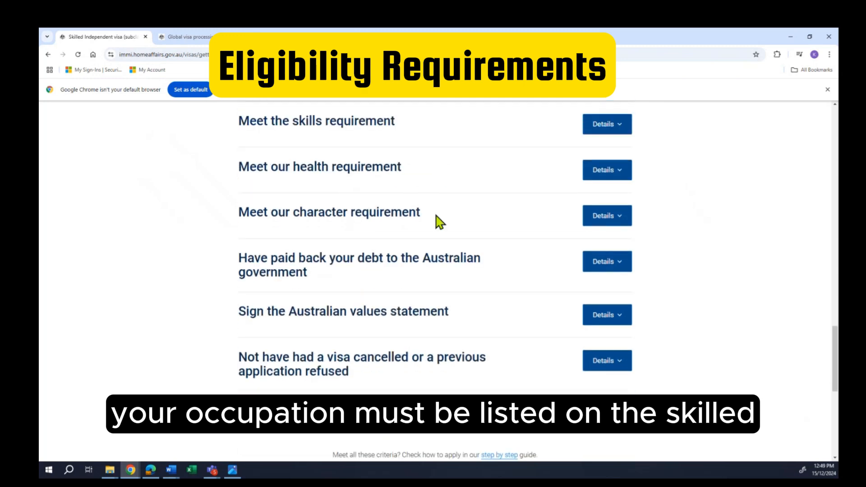
pyautogui.click(594, 129)
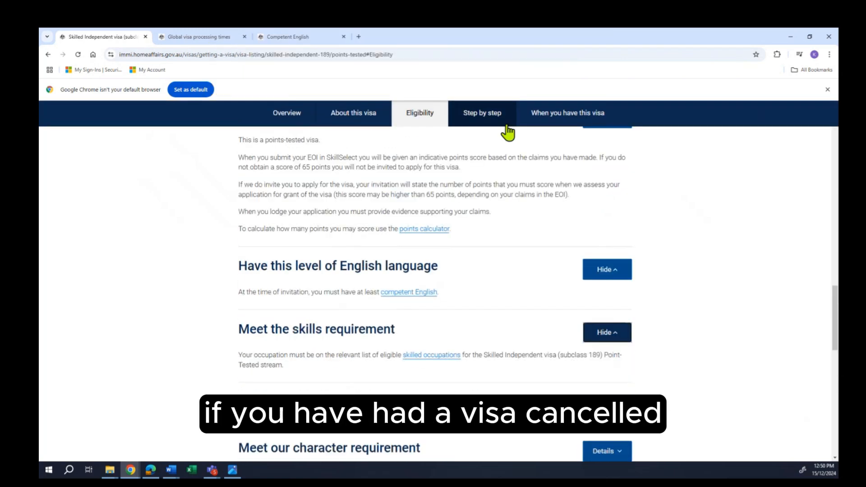
# Step: Open the "Step by step" section and show the steps under "Before you apply"
pyautogui.click(483, 119)
pyautogui.scroll(15, 514, 234)
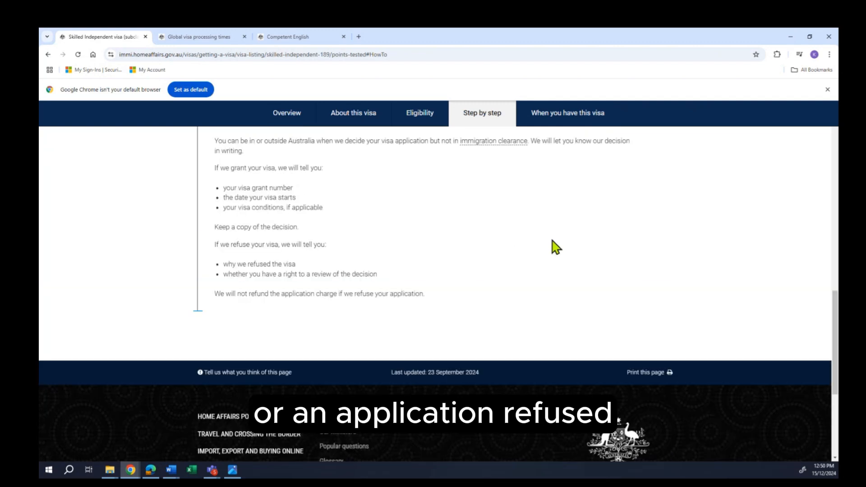
pyautogui.scroll(-3, 565, 243)
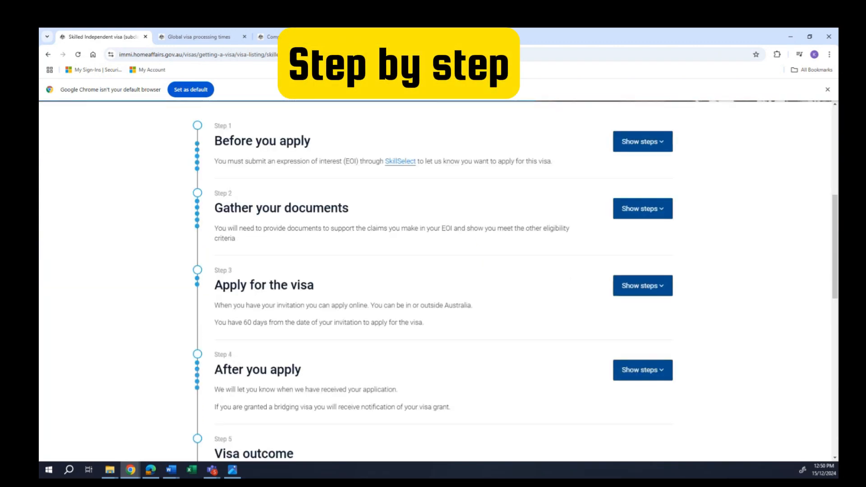
pyautogui.hotkey('alt', 'Tab')
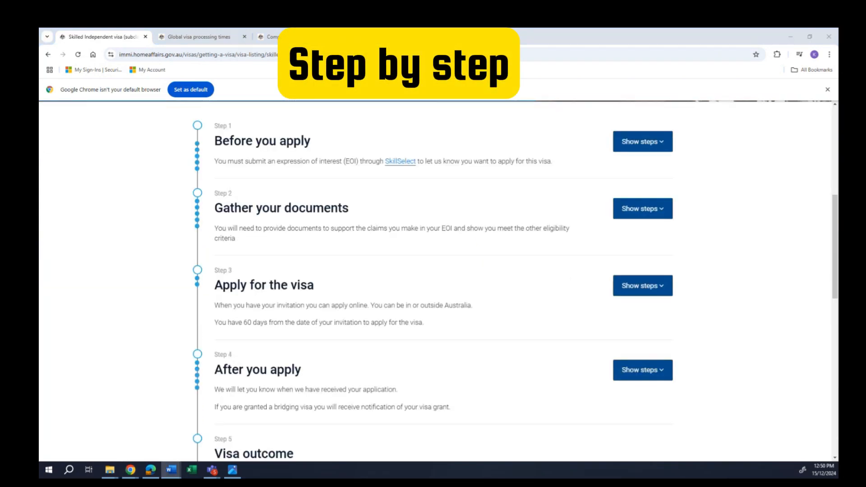
pyautogui.click(644, 158)
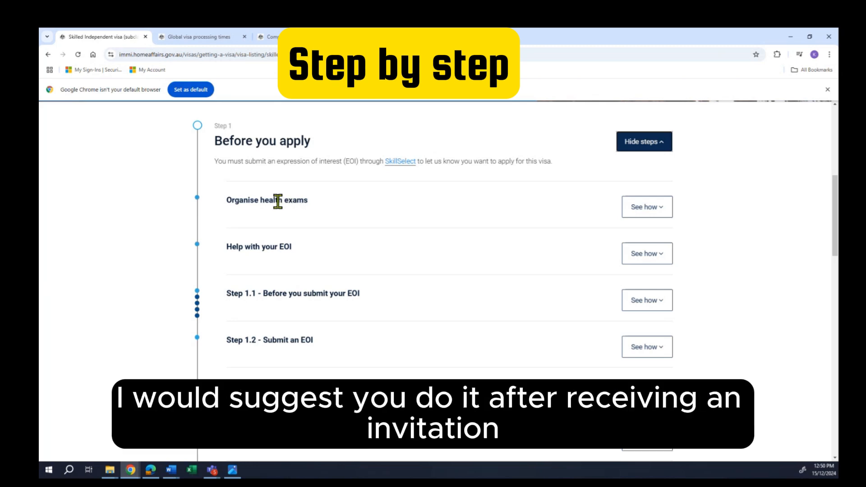
# Step: Expand "Step 1.1 - Before you submit your EOI", open the list of eligible skilled occupations in a new tab and review the occupation table
pyautogui.scroll(-4, 311, 213)
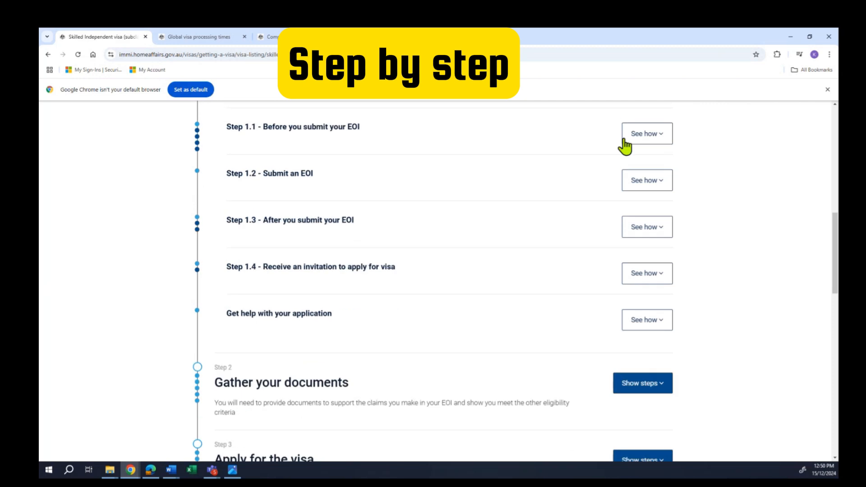
pyautogui.click(646, 136)
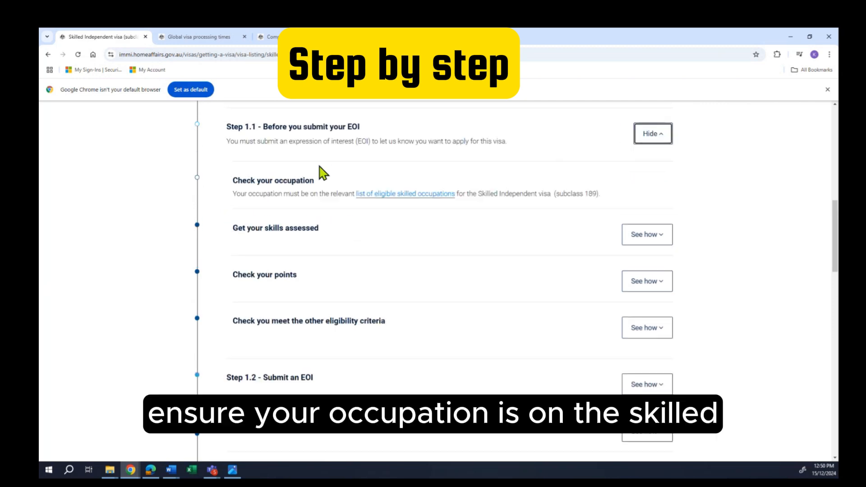
pyautogui.rightClick(368, 196)
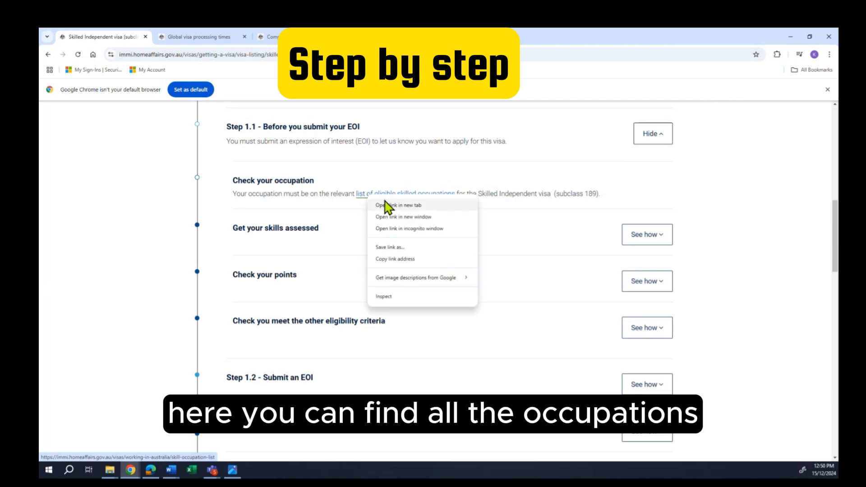
pyautogui.press('Escape')
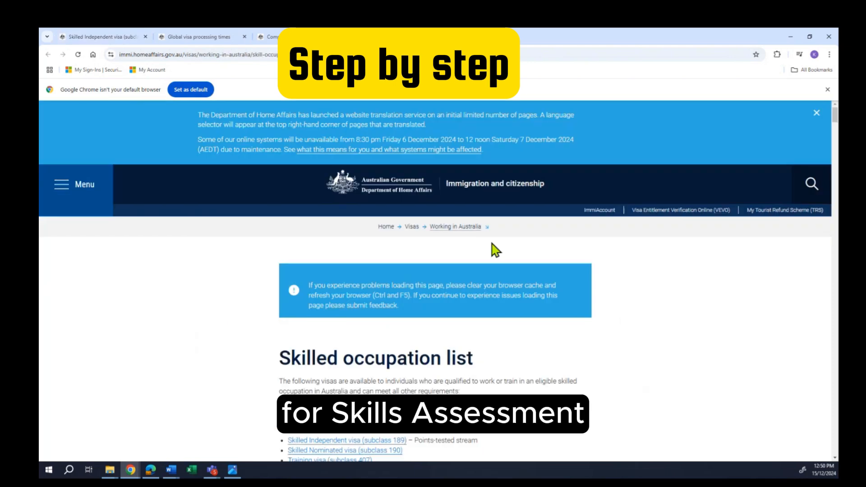
pyautogui.scroll(-3, 640, 245)
pyautogui.scroll(-12, 640, 246)
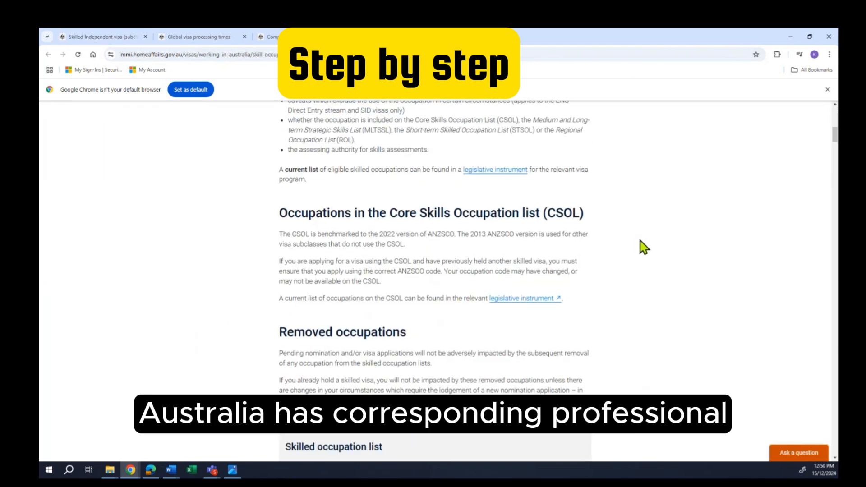
pyautogui.scroll(-3, 663, 247)
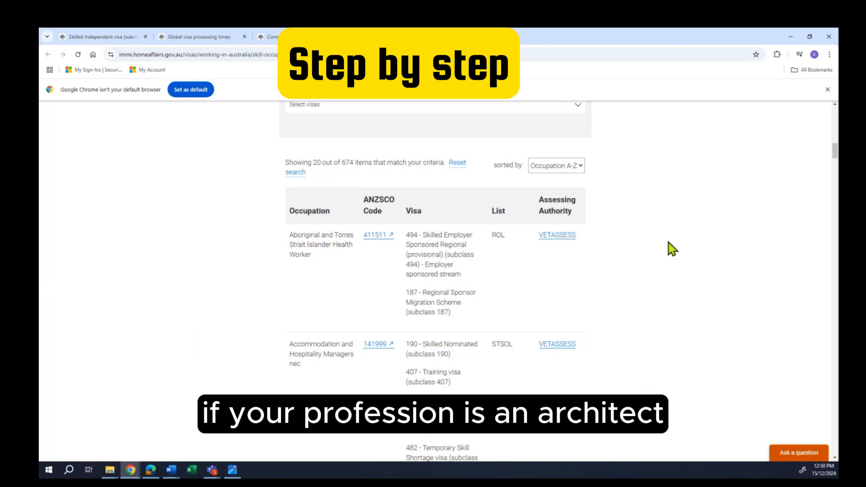
# Step: Return to the Skilled Independent visa page, expand "Check your points" and open the points calculator in a new tab
pyautogui.click(113, 38)
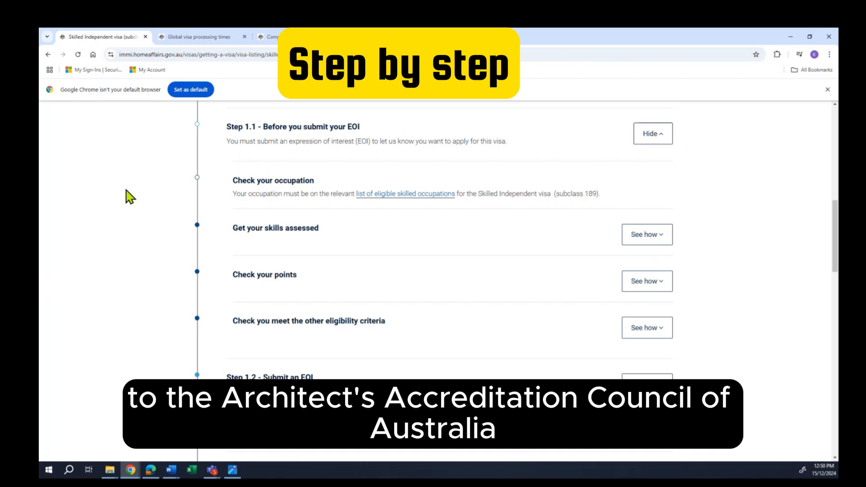
pyautogui.scroll(-1, 427, 248)
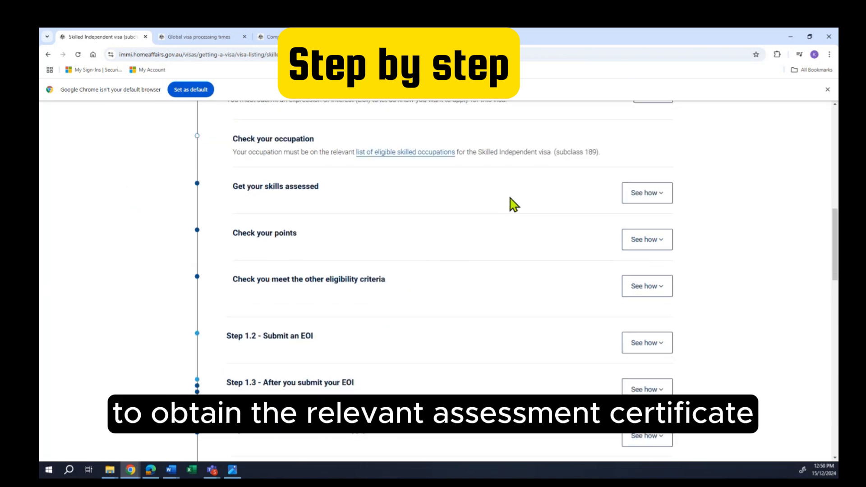
pyautogui.click(637, 242)
pyautogui.scroll(-2, 566, 244)
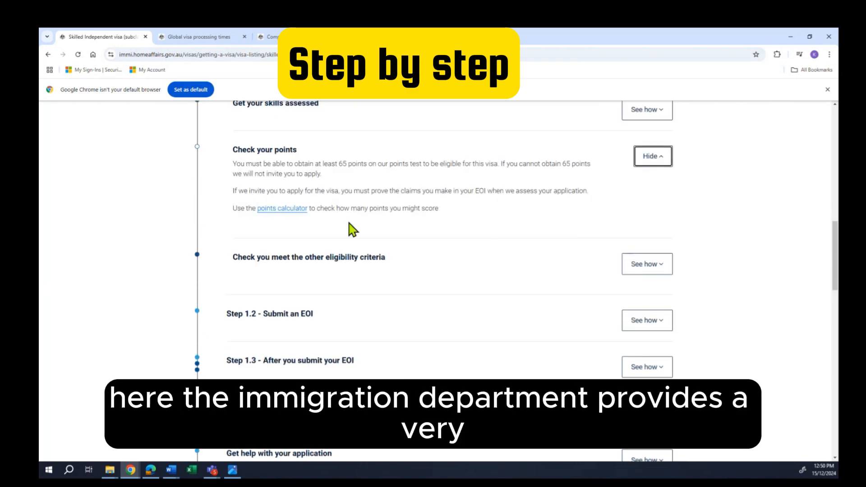
pyautogui.rightClick(287, 216)
pyautogui.click(317, 219)
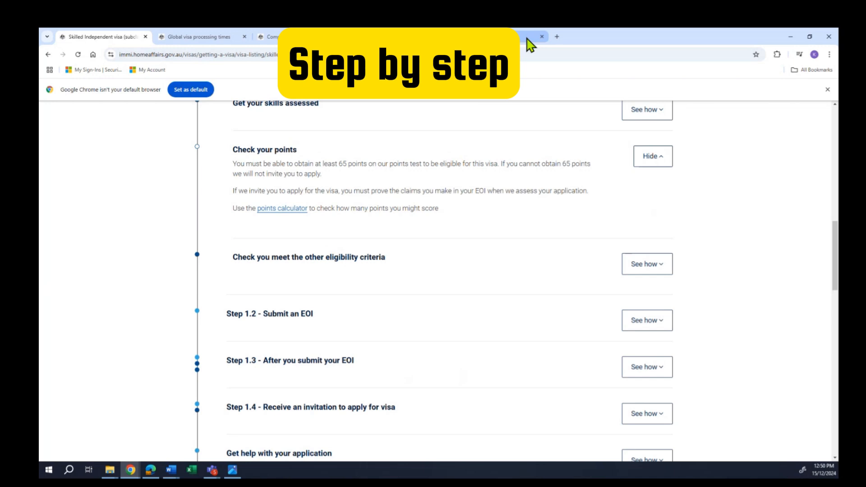
pyautogui.click(529, 43)
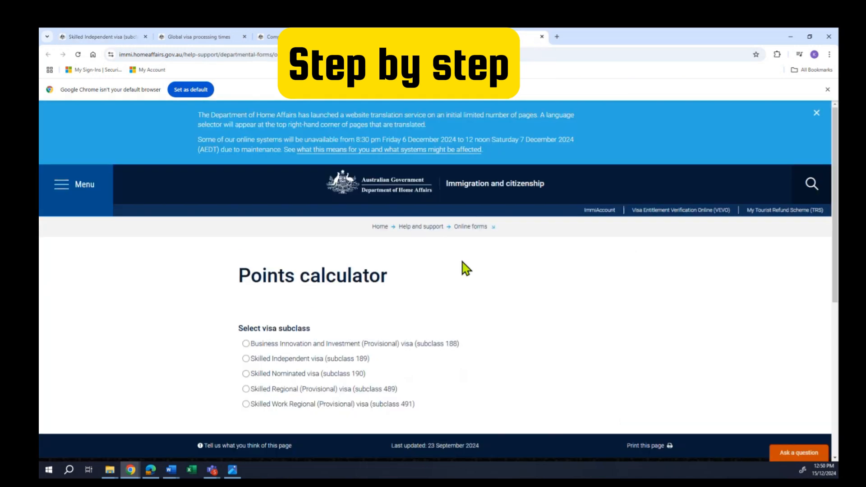
# Step: Select Skilled Independent visa (subclass 189) in the points calculator and the age band "at least 33 but less than 40 years"
pyautogui.click(246, 359)
pyautogui.scroll(-5, 226, 363)
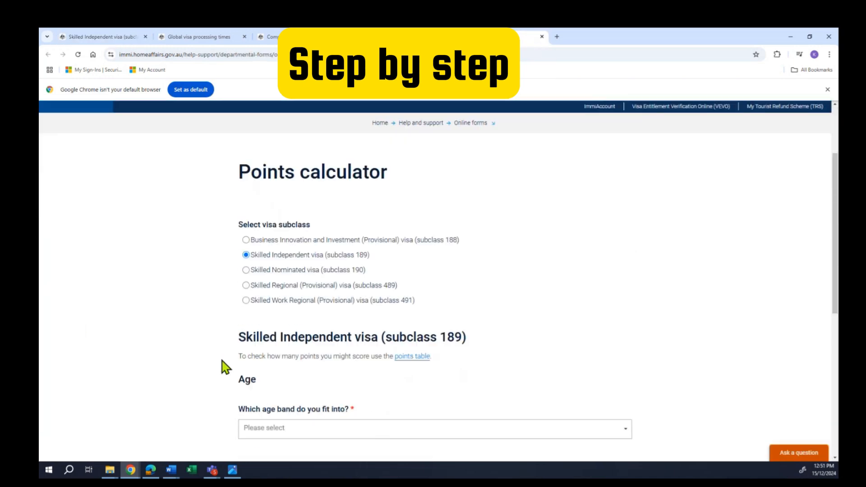
pyautogui.click(280, 284)
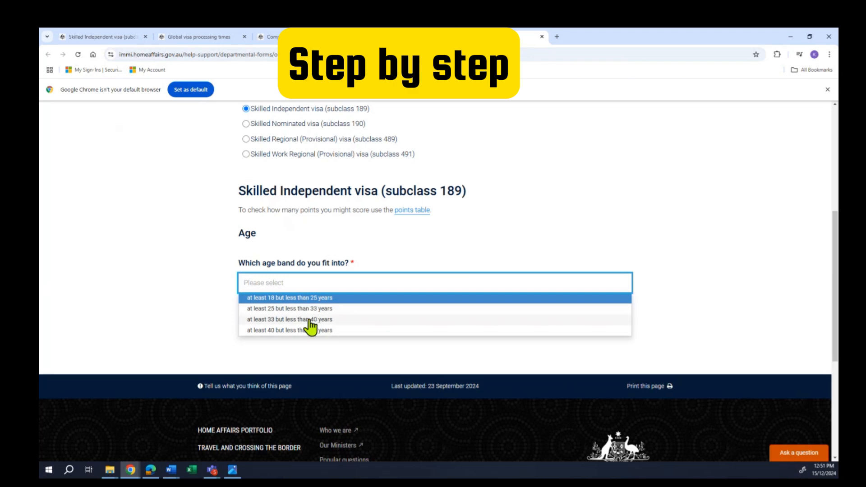
pyautogui.click(311, 320)
pyautogui.scroll(-2, 319, 329)
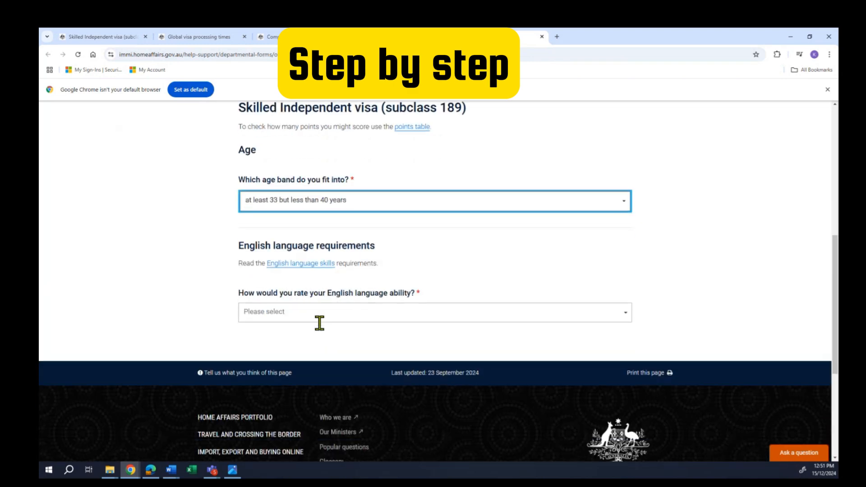
# Step: Rate English ability as Competent English and set skilled employment to "At least 5 but less than 8 years" overseas and "Less than 1 year" in Australia
pyautogui.click(319, 311)
pyautogui.click(315, 324)
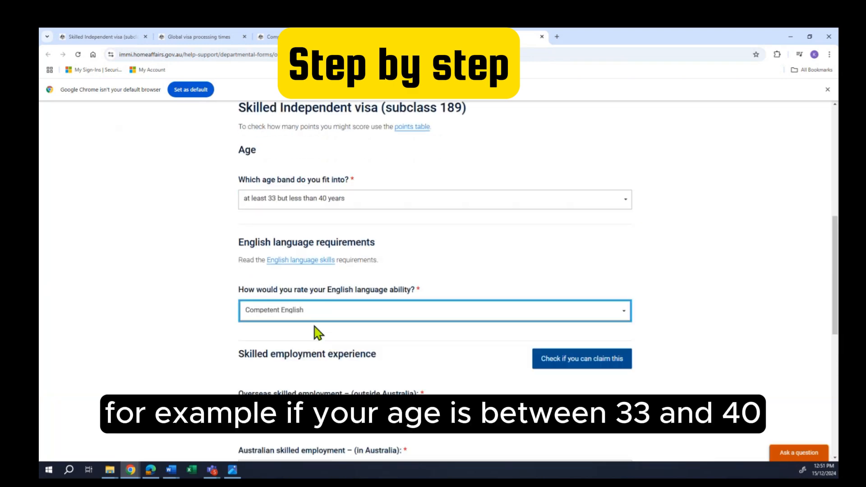
pyautogui.scroll(-3, 318, 332)
pyautogui.click(324, 288)
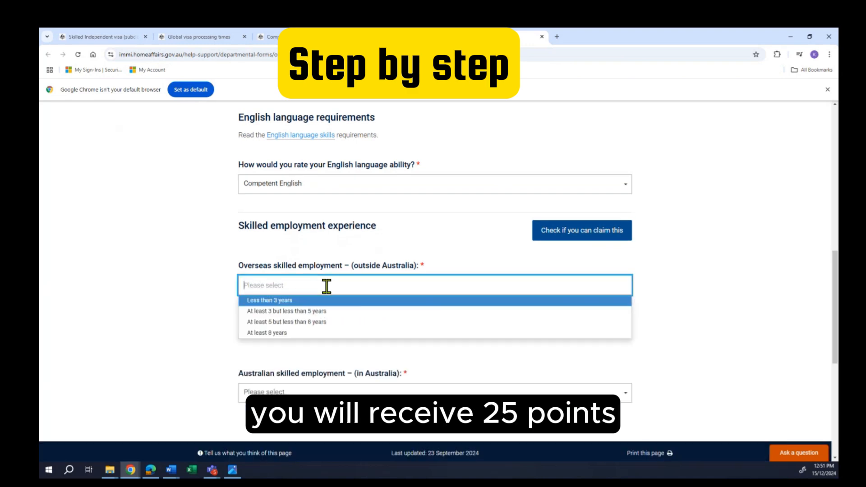
pyautogui.click(321, 321)
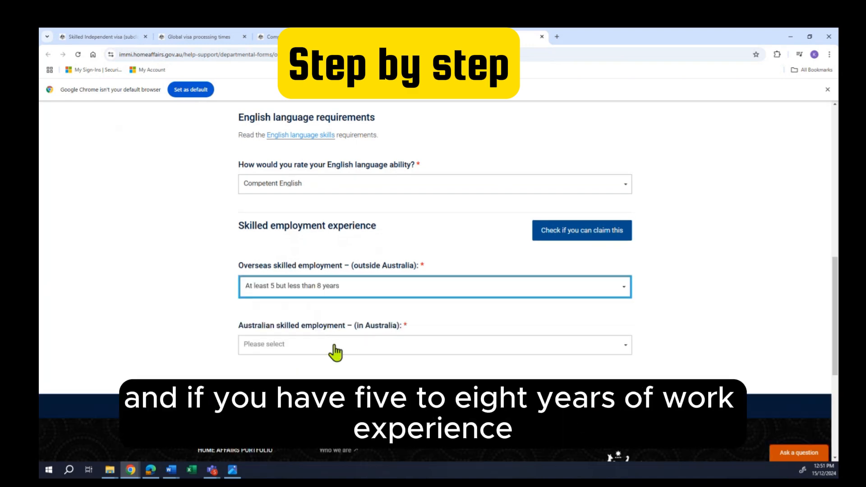
pyautogui.click(334, 343)
pyautogui.click(332, 357)
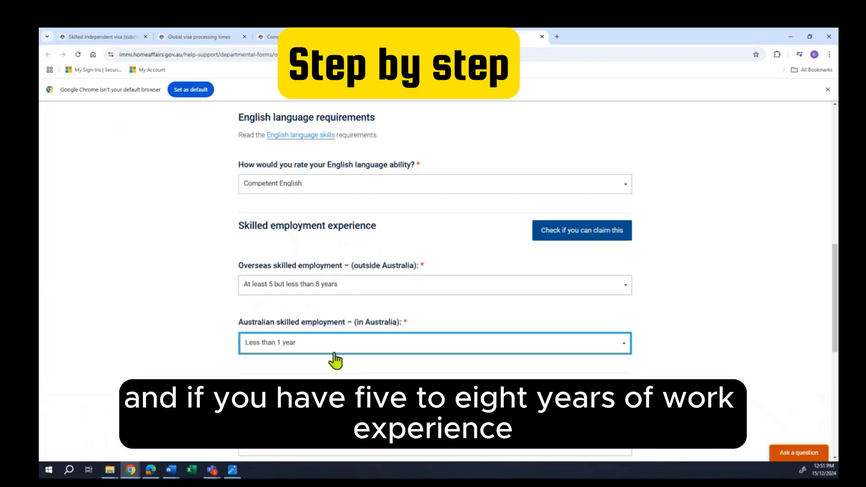
# Step: Set the highest educational qualification to at least a Bachelor degree of a recognised standard
pyautogui.scroll(-3, 335, 360)
pyautogui.scroll(-1, 335, 360)
pyautogui.click(329, 281)
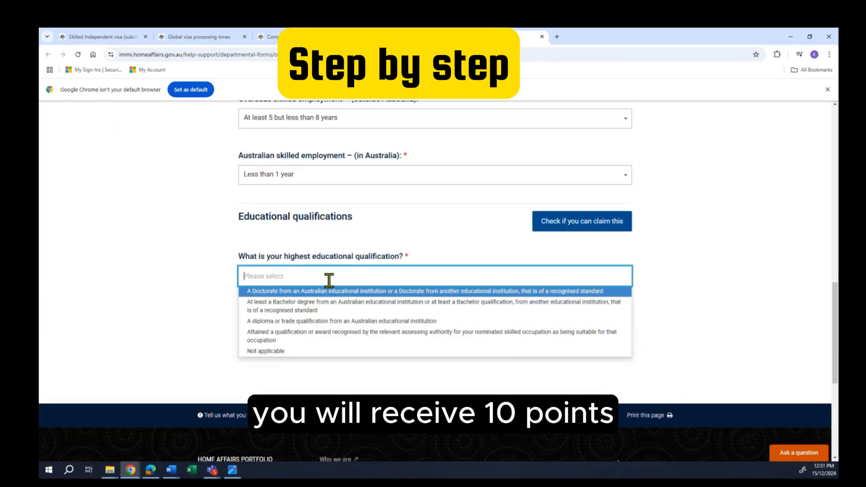
pyautogui.click(326, 308)
# Step: Answer No to the Australian study requirement, specialist education qualification and credentialled community language questions
pyautogui.scroll(-3, 300, 309)
pyautogui.click(249, 292)
pyautogui.scroll(-2, 334, 303)
pyautogui.click(247, 326)
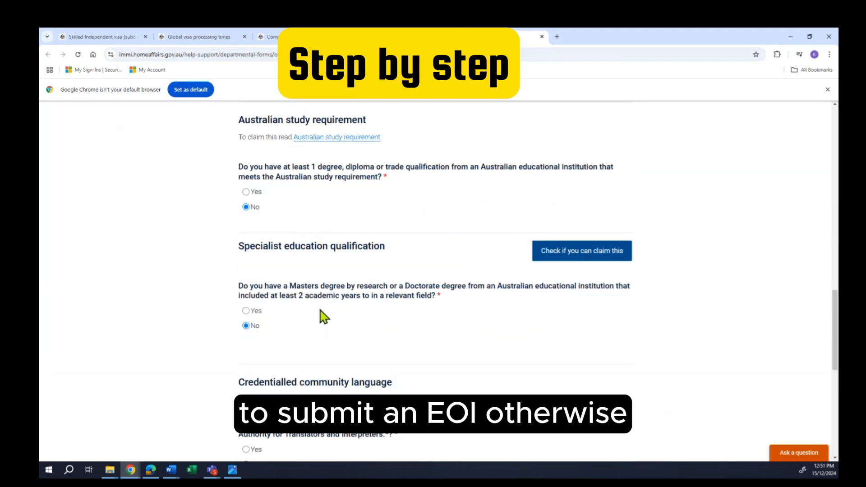
pyautogui.scroll(-3, 344, 315)
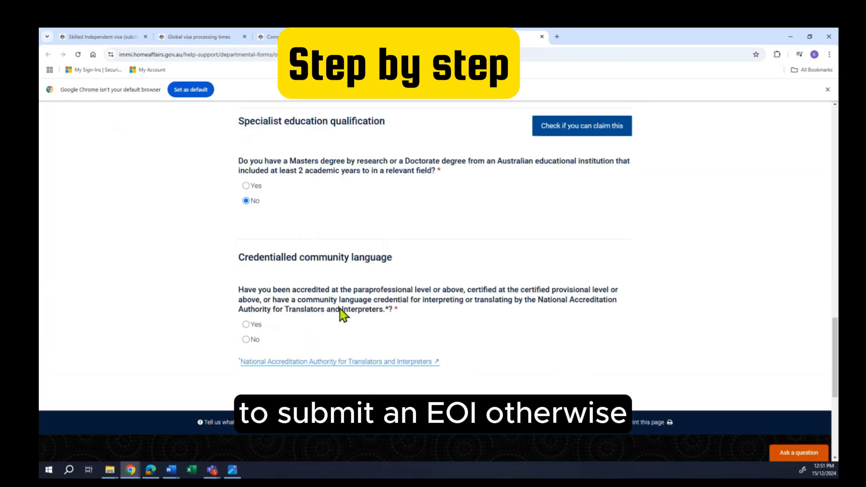
pyautogui.click(246, 339)
# Step: Answer Yes to study in regional Australia and choose the spouse or de facto partner option meeting age, English and skill criteria
pyautogui.scroll(-3, 356, 335)
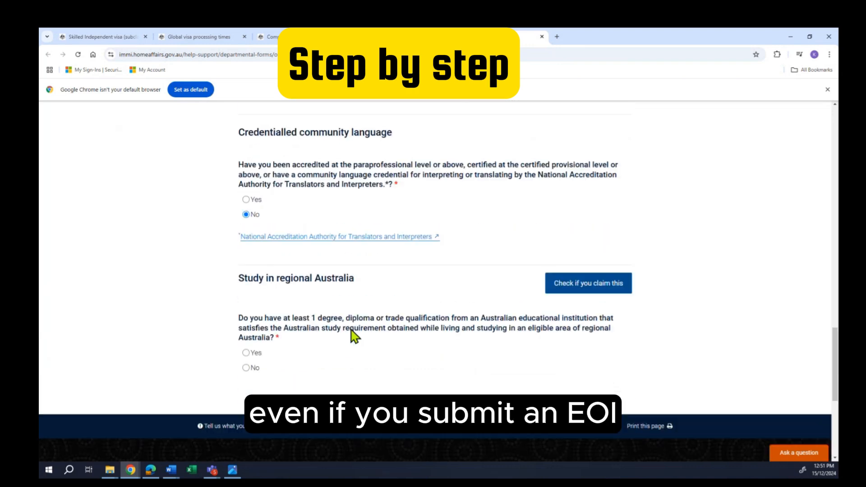
pyautogui.click(246, 353)
pyautogui.scroll(-3, 311, 353)
pyautogui.click(309, 341)
pyautogui.click(302, 356)
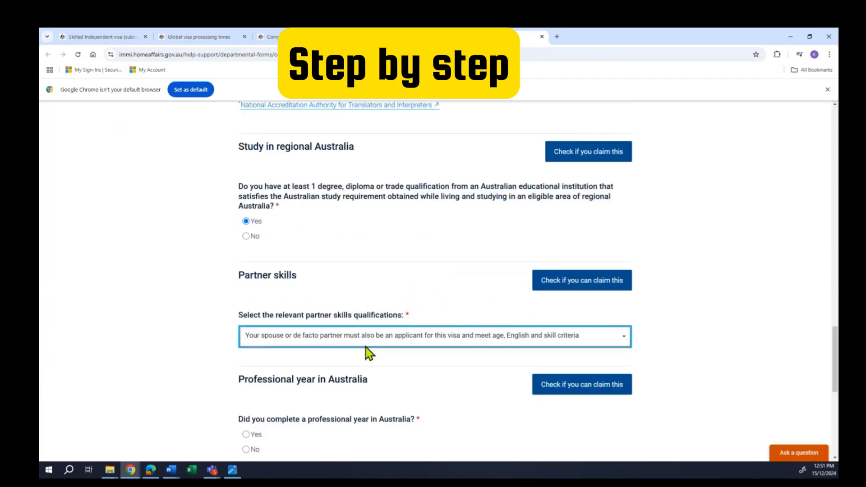
# Step: Answer No to the professional year in Australia question and review the total points summary
pyautogui.scroll(-4, 361, 343)
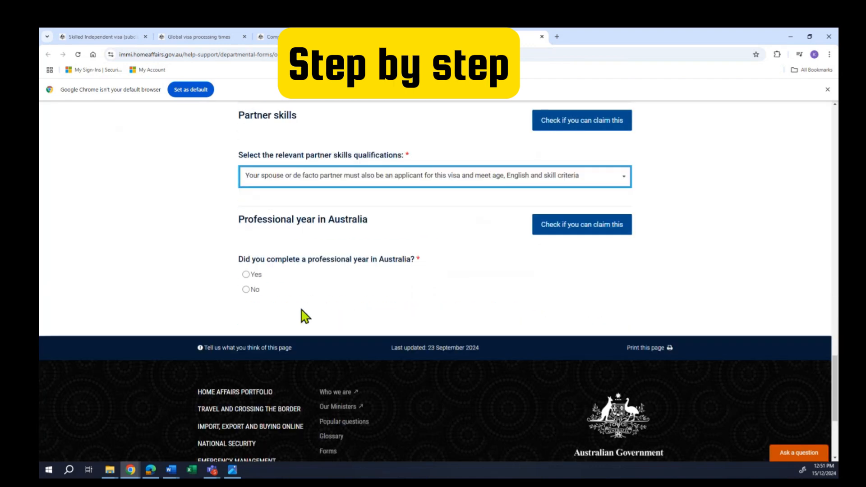
pyautogui.click(252, 289)
pyautogui.scroll(-1, 446, 292)
pyautogui.scroll(-3, 448, 298)
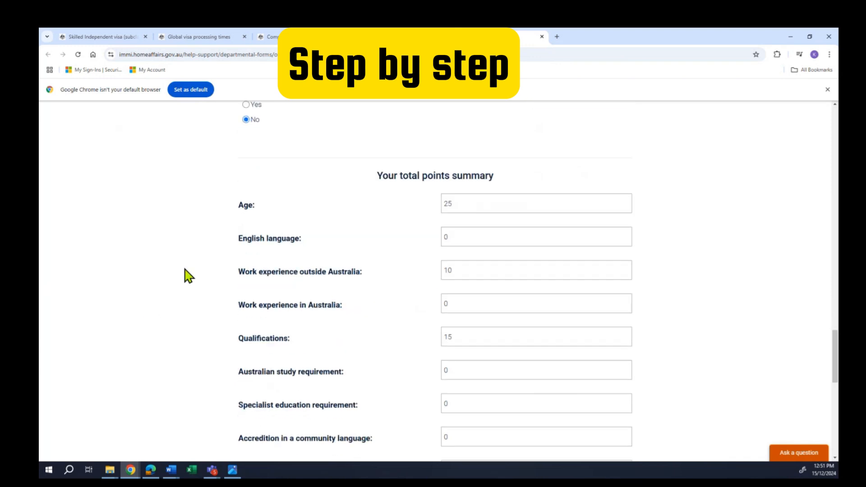
pyautogui.scroll(-5, 180, 278)
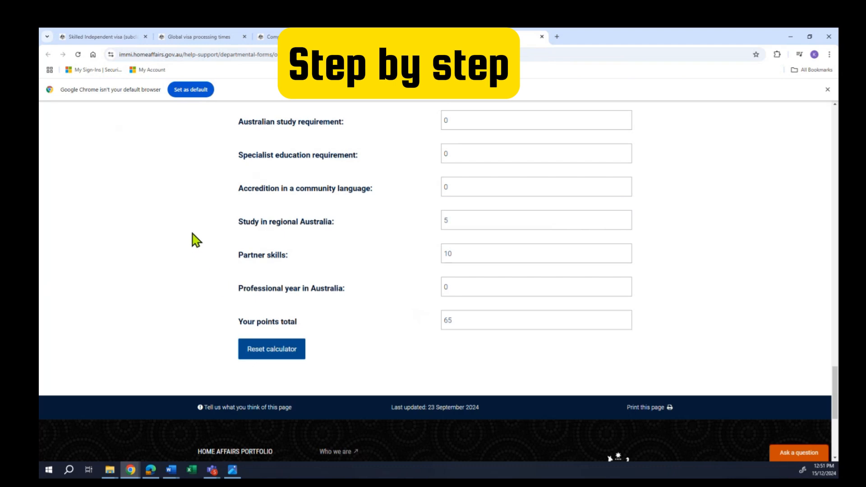
# Step: Return to the visa page, expand "Step 1.2 - Submit an EOI" and open the SkillSelect link in a new tab
pyautogui.click(116, 38)
pyautogui.scroll(-4, 424, 301)
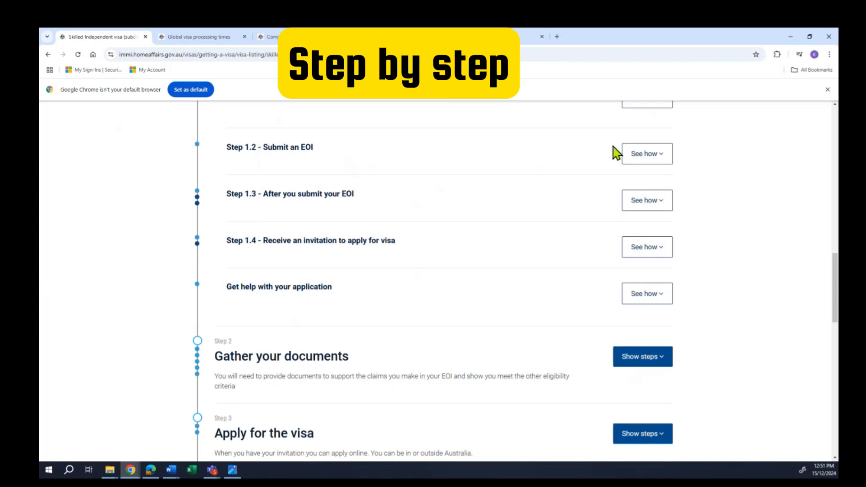
pyautogui.click(641, 154)
pyautogui.rightClick(332, 164)
pyautogui.click(346, 176)
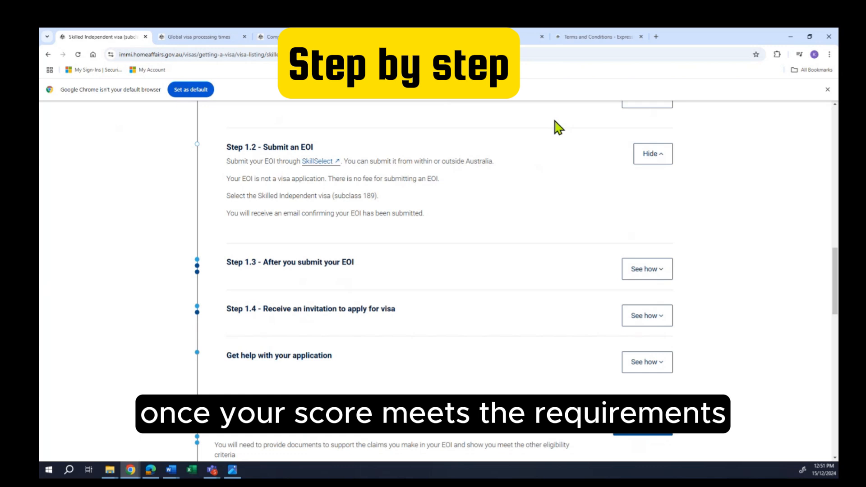
# Step: Agree to the SkillSelect expression of interest terms and conditions and proceed to the Personal details page
pyautogui.click(620, 37)
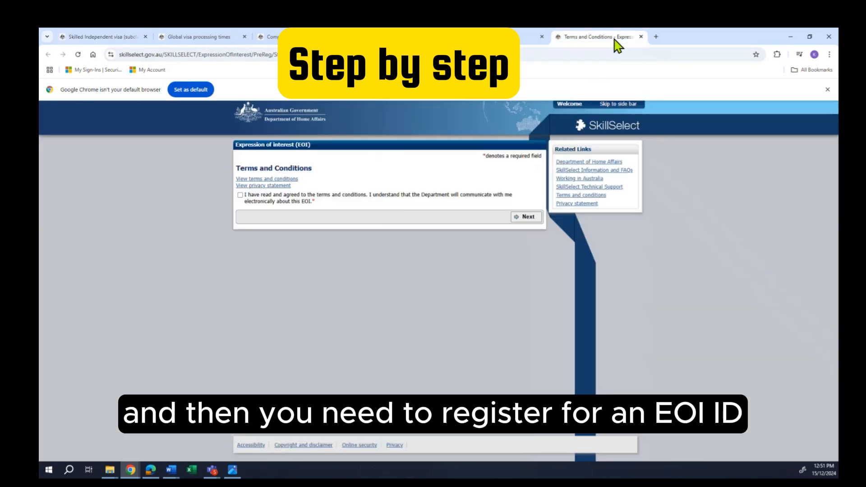
pyautogui.click(240, 195)
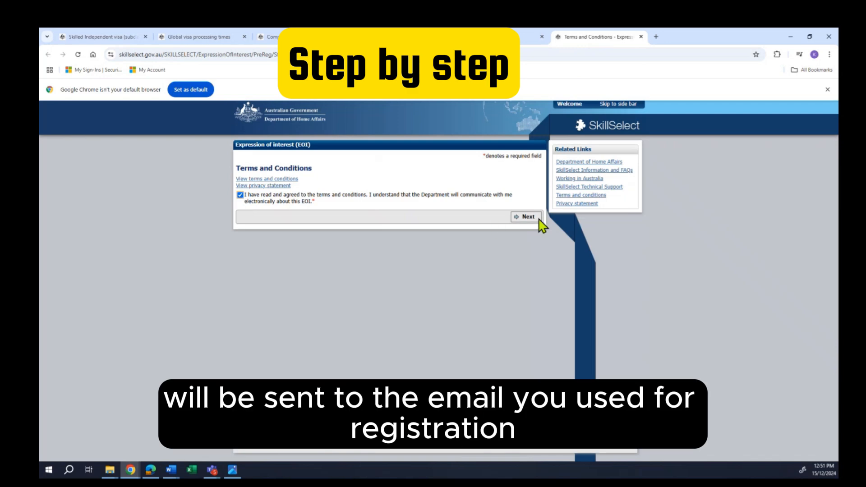
pyautogui.click(525, 217)
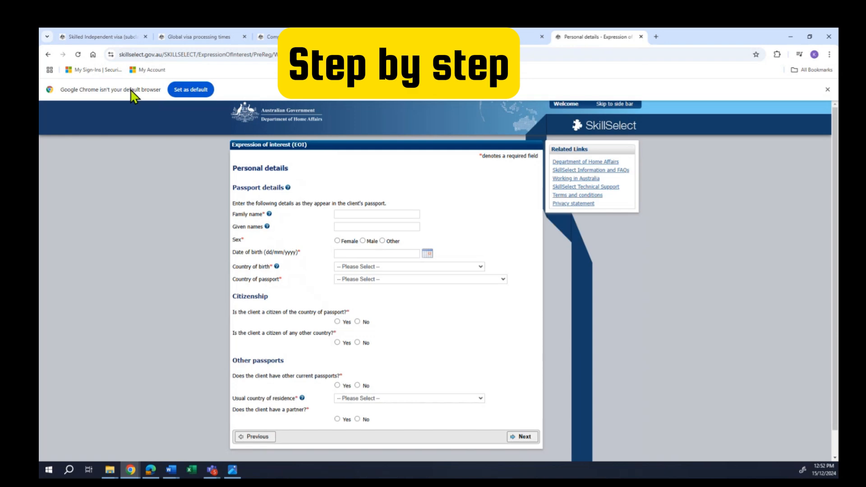
# Step: Return to the visa page and show the steps under "Gather your documents"
pyautogui.click(108, 40)
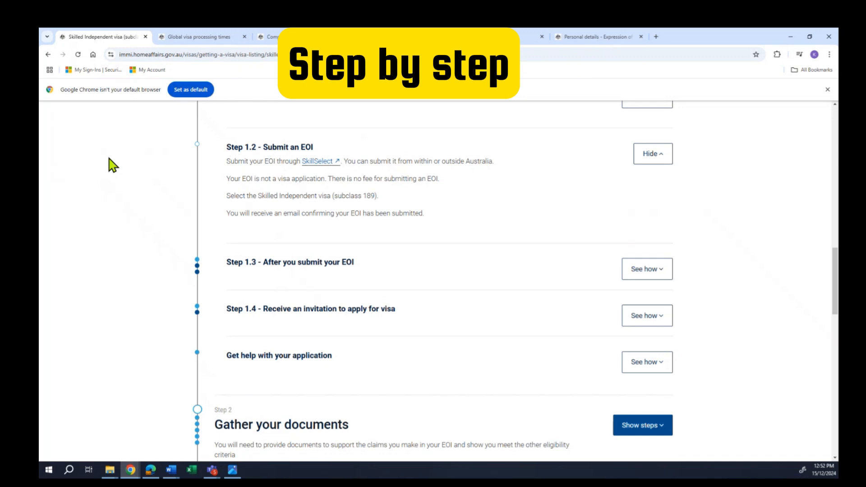
pyautogui.scroll(-5, 112, 166)
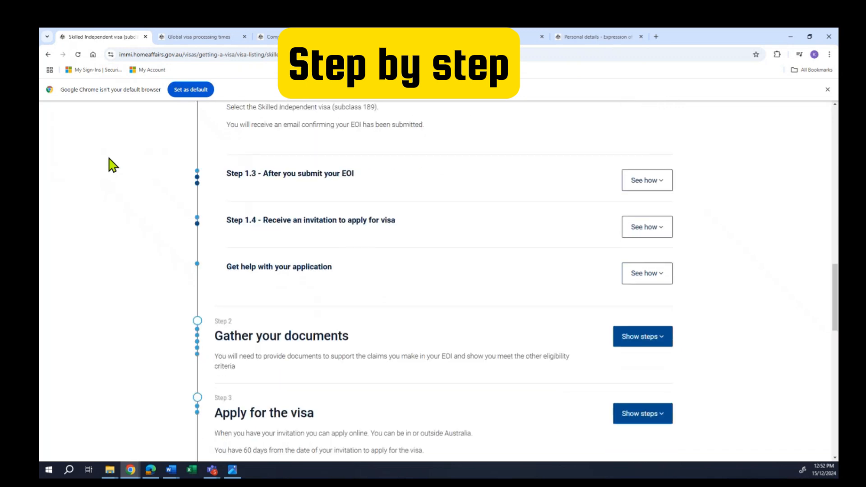
pyautogui.scroll(-2, 110, 170)
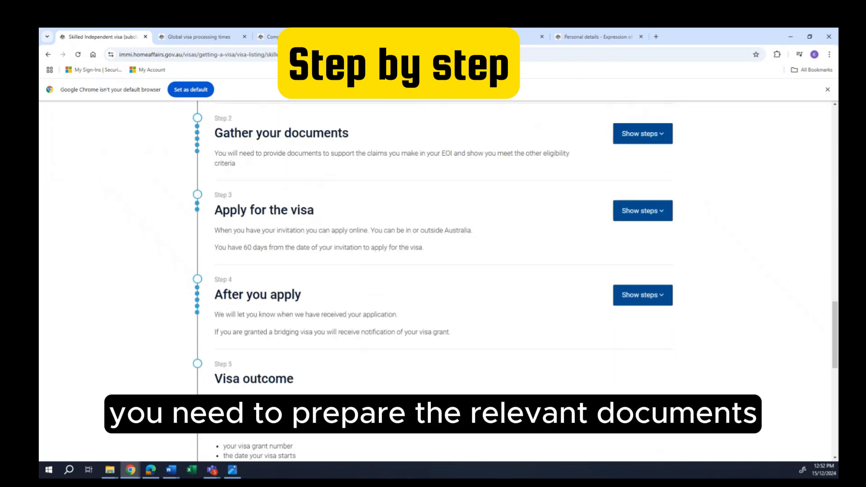
pyautogui.click(652, 139)
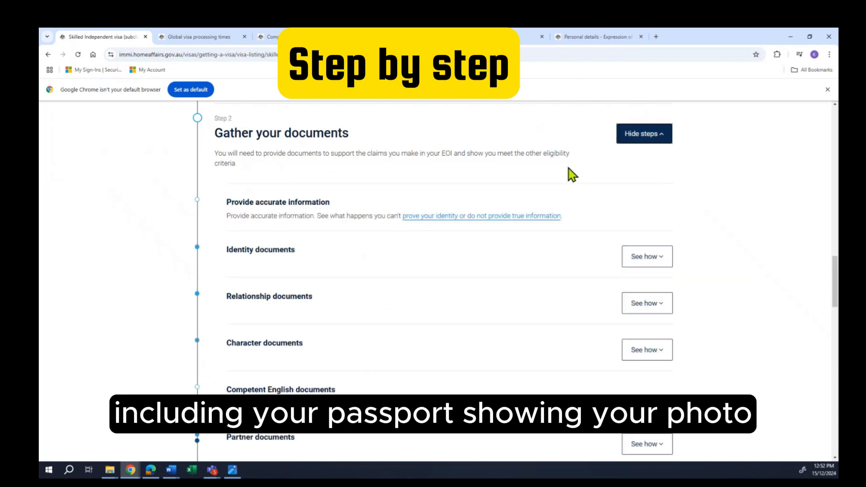
# Step: Expand "Identity documents" and "Character documents" and read their requirements, then look through the remaining document categories
pyautogui.click(633, 256)
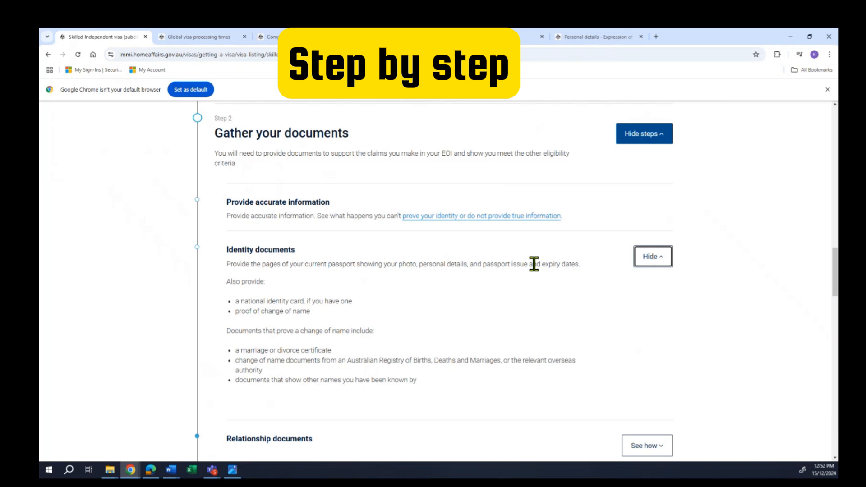
pyautogui.scroll(-6, 534, 267)
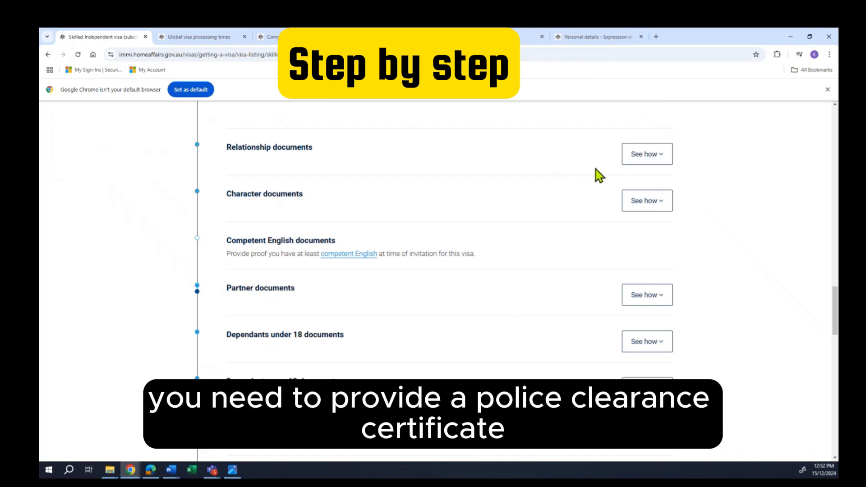
pyautogui.scroll(-1, 575, 183)
pyautogui.click(631, 163)
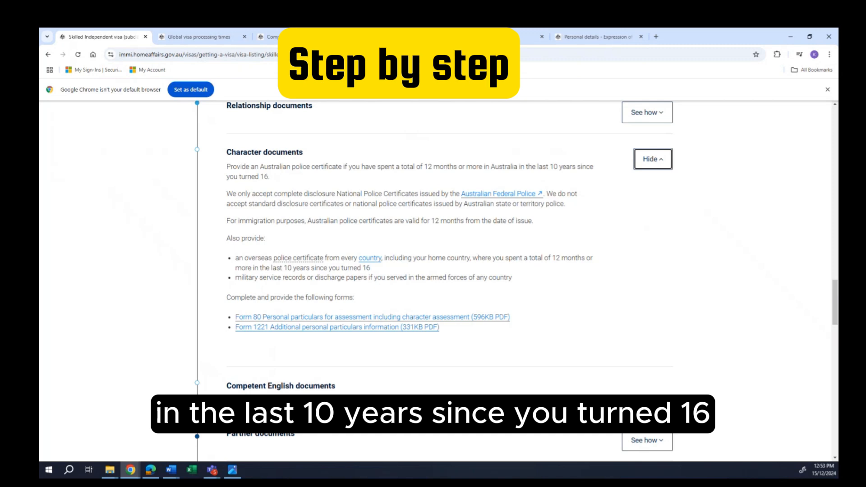
pyautogui.scroll(-3, 726, 223)
pyautogui.scroll(-2, 731, 225)
pyautogui.scroll(-1, 731, 224)
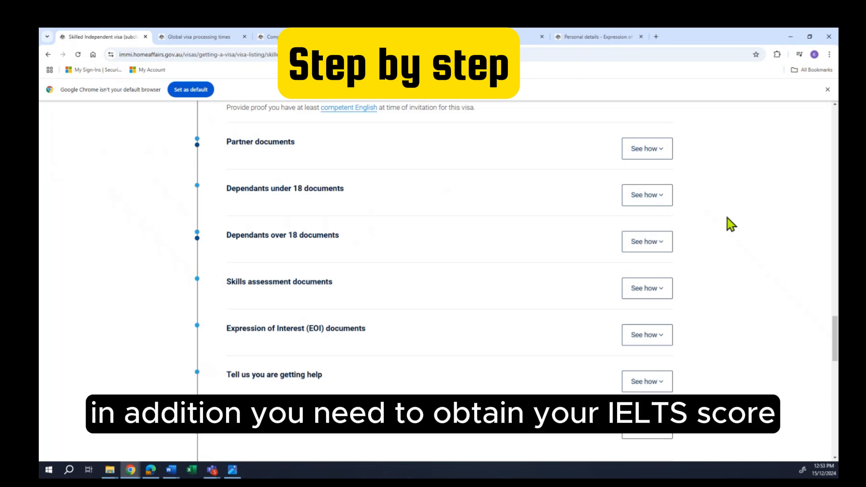
pyautogui.scroll(-8, 730, 225)
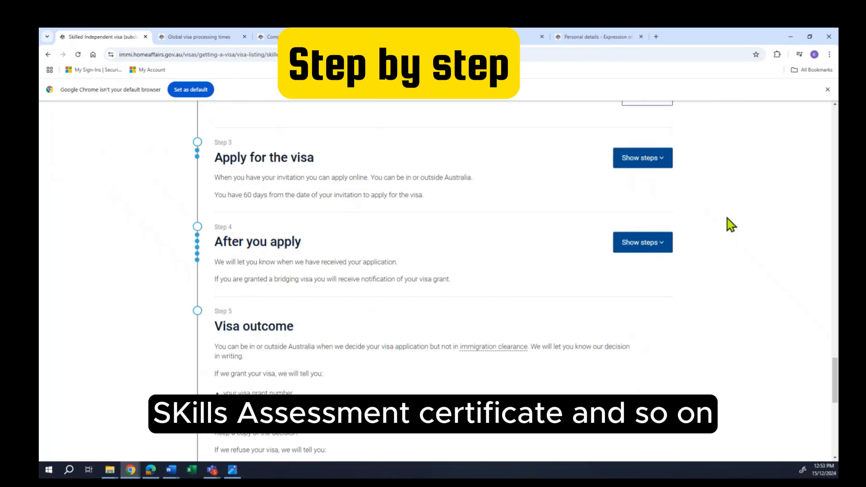
# Step: Show the steps under "Apply for the visa" and expand "Apply for the visa online in ImmiAccount" to read the instructions
pyautogui.click(654, 163)
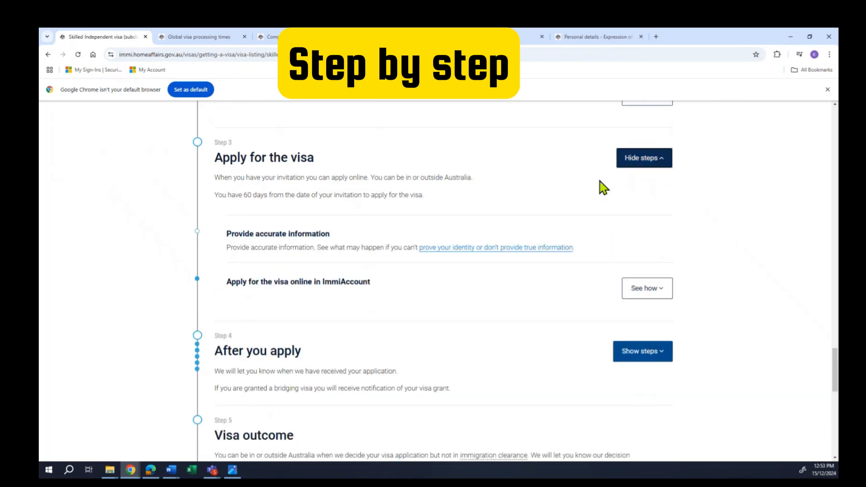
pyautogui.scroll(-1, 515, 205)
pyautogui.click(655, 246)
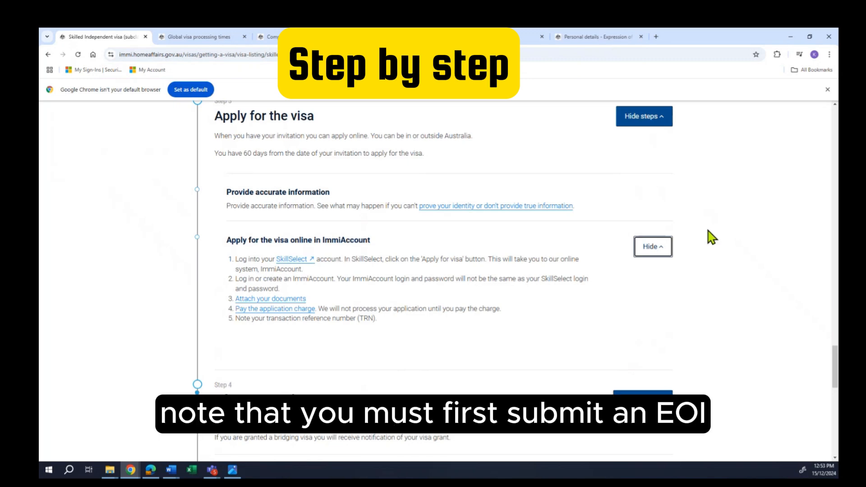
pyautogui.scroll(-4, 711, 237)
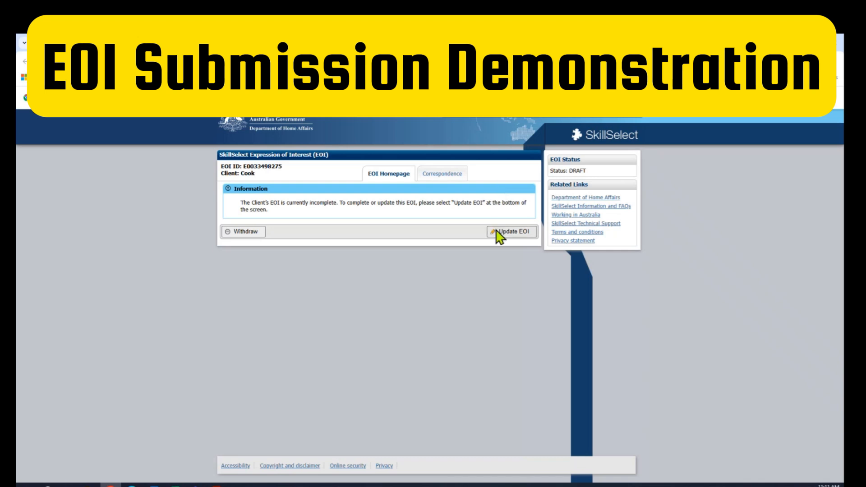
# Step: Open the draft SkillSelect EOI for updating and proceed through the personal details and information confirmation pages to the visa type selection
pyautogui.click(500, 235)
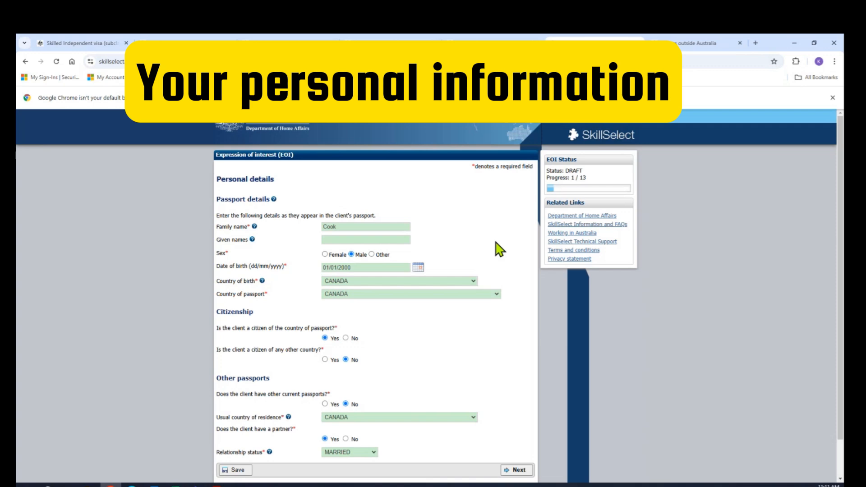
pyautogui.scroll(-2, 497, 251)
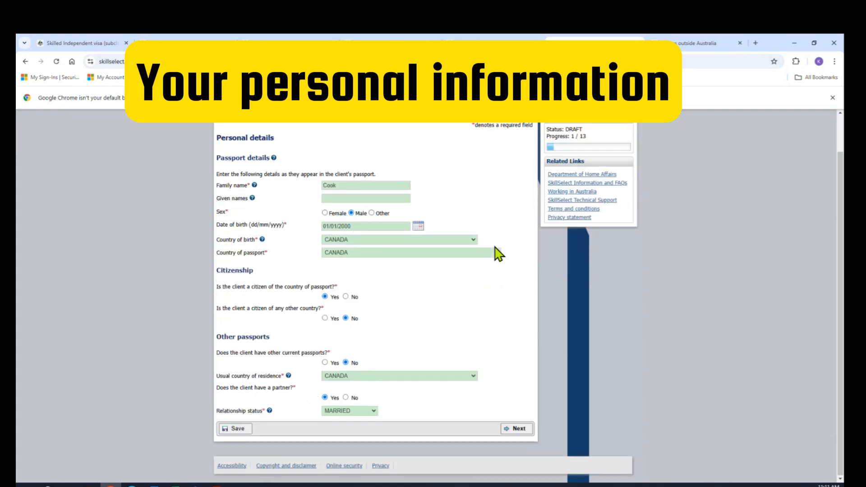
pyautogui.click(506, 428)
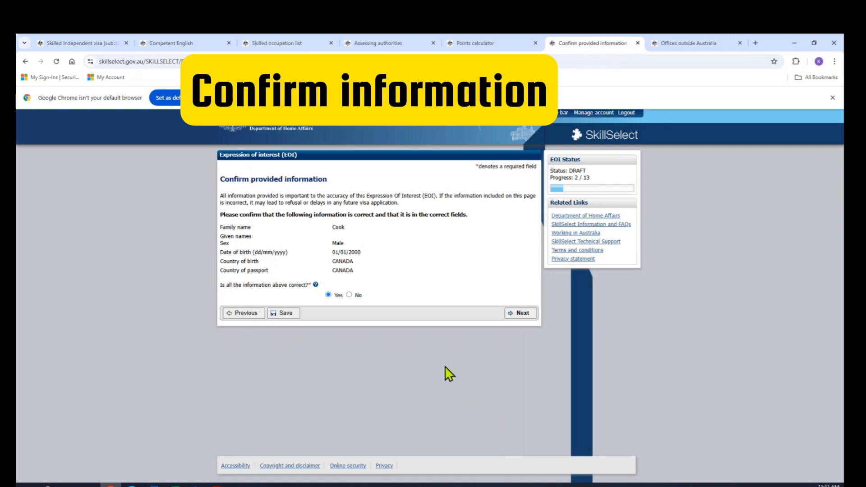
pyautogui.click(512, 315)
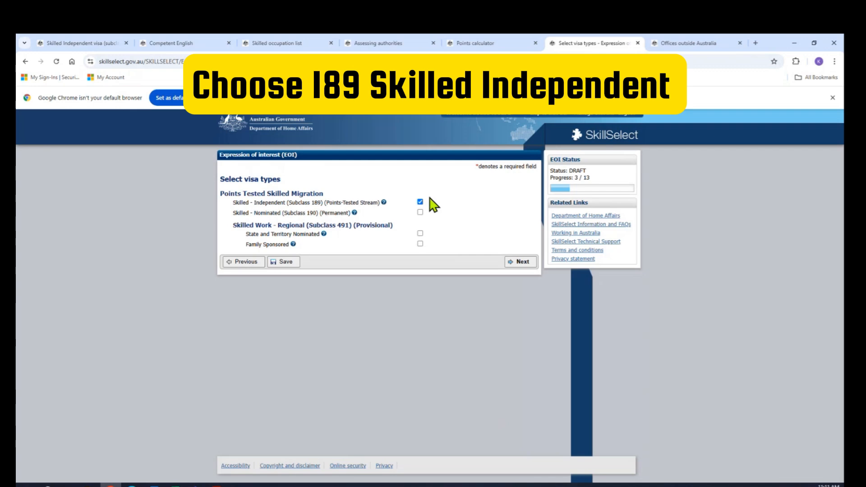
# Step: Continue with Skilled - Independent (Subclass 189) selected, through the family members, partner qualifications and English language pages to Education
pyautogui.click(514, 262)
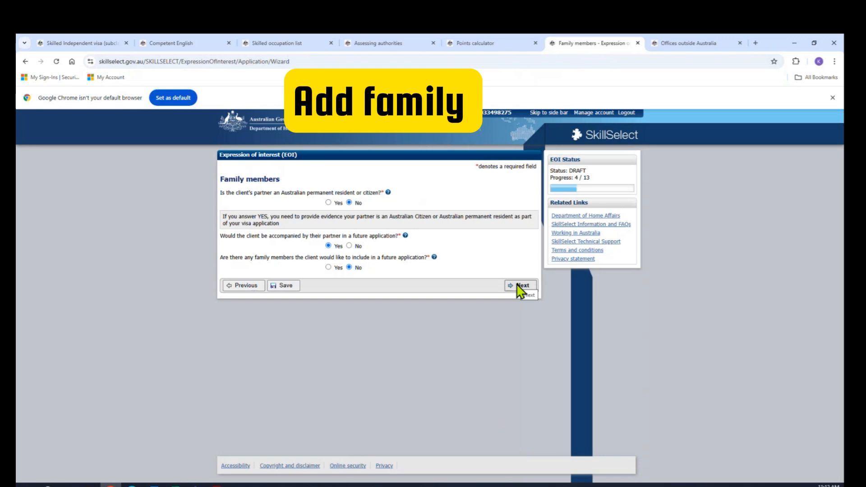
pyautogui.click(519, 286)
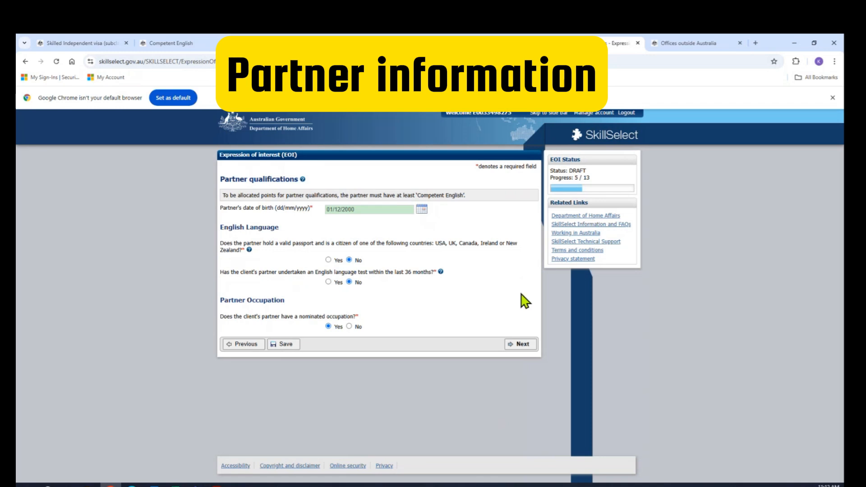
pyautogui.click(523, 344)
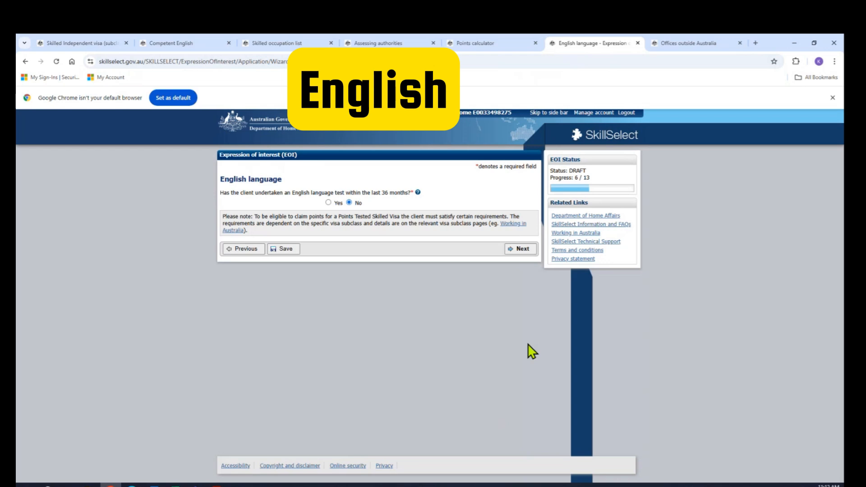
pyautogui.click(529, 249)
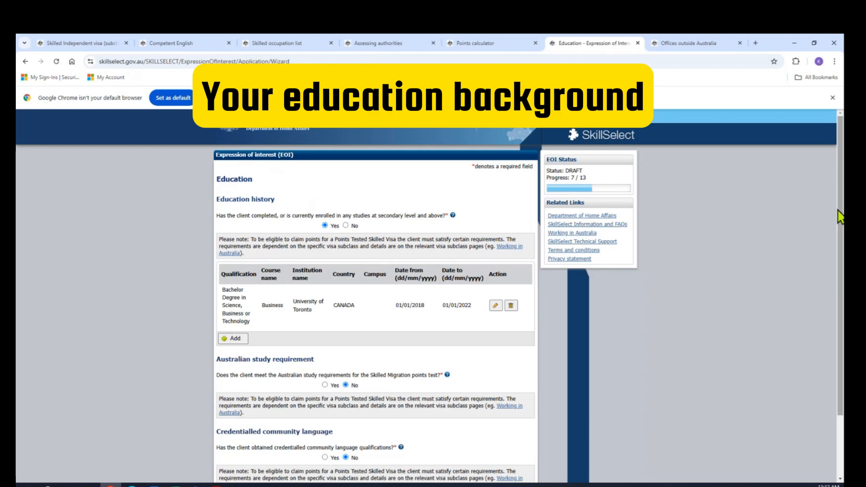
# Step: Look over the education history, Australian study requirement and community language answers, and proceed to the Skills assessment page
pyautogui.scroll(-1, 836, 215)
pyautogui.scroll(-1, 839, 221)
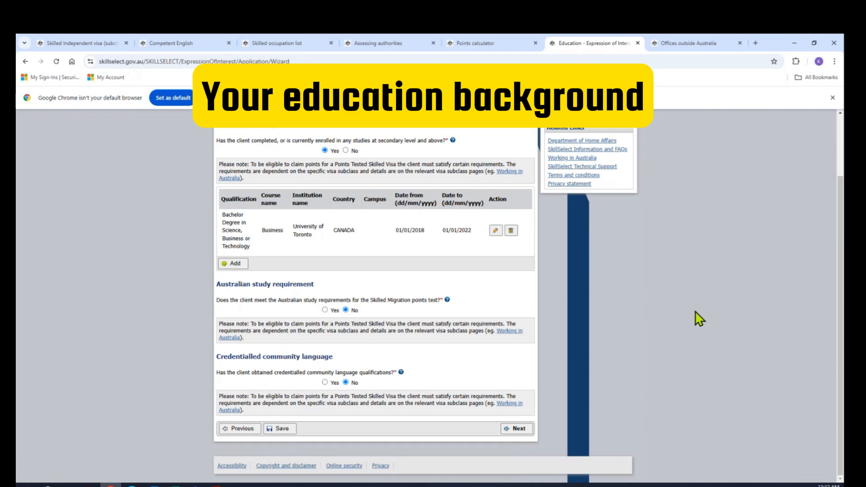
pyautogui.click(518, 431)
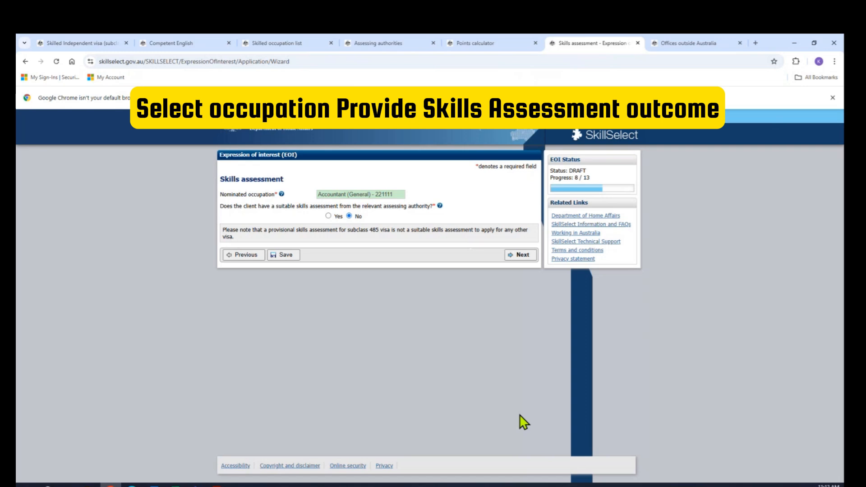
# Step: Show the skills assessment detail fields by answering Yes, set the answer back to No, and proceed to the Employment page
pyautogui.click(328, 216)
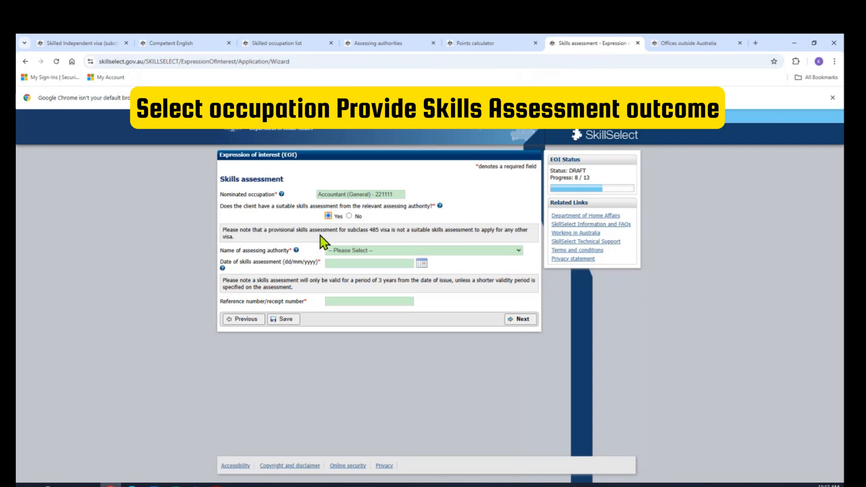
pyautogui.click(349, 216)
pyautogui.click(523, 255)
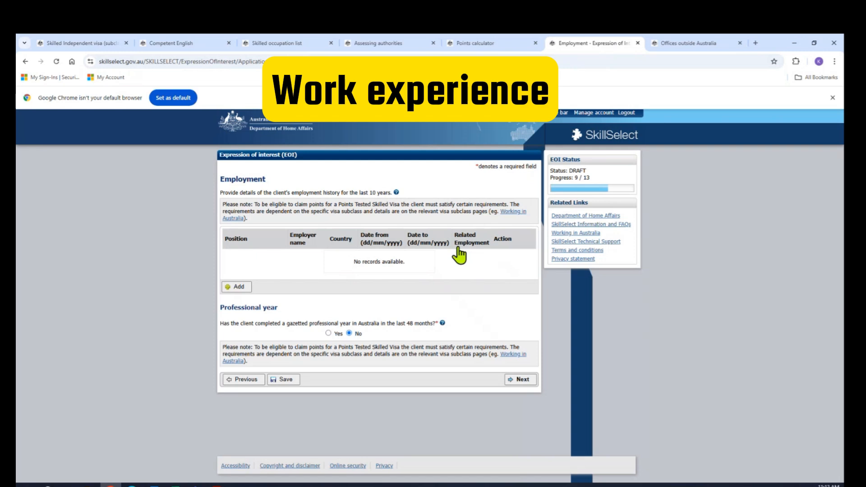
# Step: Open a blank employment history record to view its fields, cancel it, and proceed to the points confirmation page
pyautogui.click(236, 287)
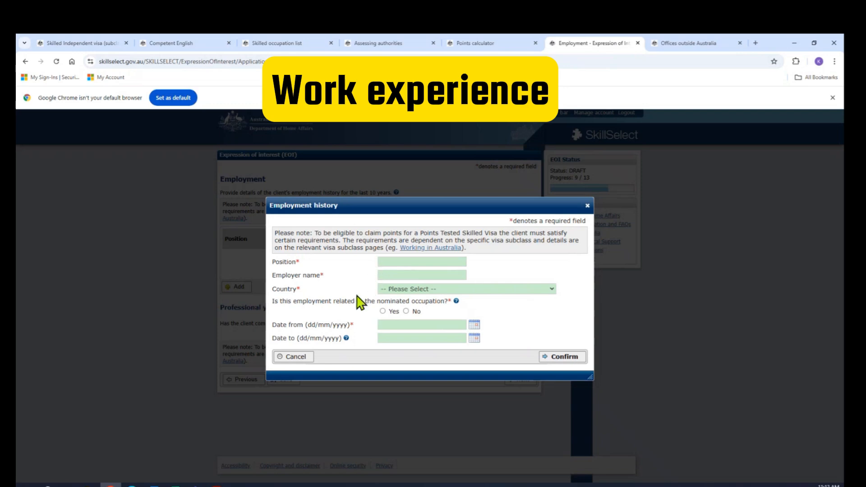
pyautogui.click(299, 357)
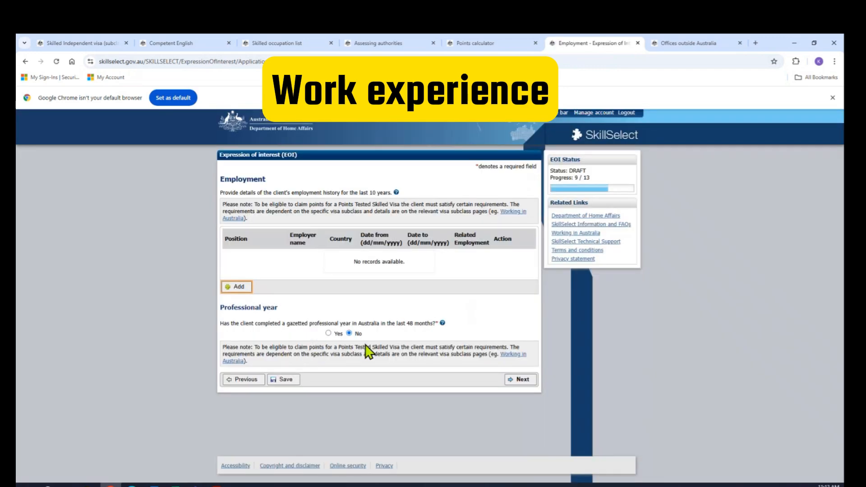
pyautogui.click(519, 381)
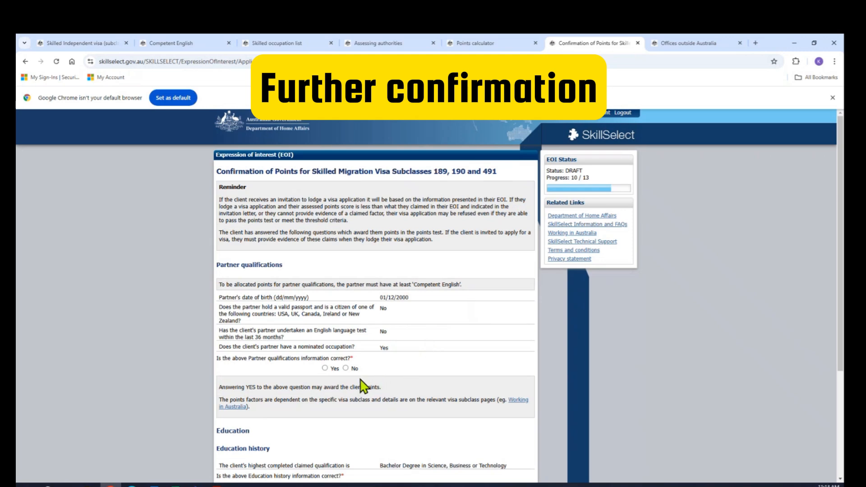
# Step: Answer Yes to confirm the partner qualifications and education history information, and proceed to the Declarations page
pyautogui.click(324, 368)
pyautogui.scroll(-2, 453, 372)
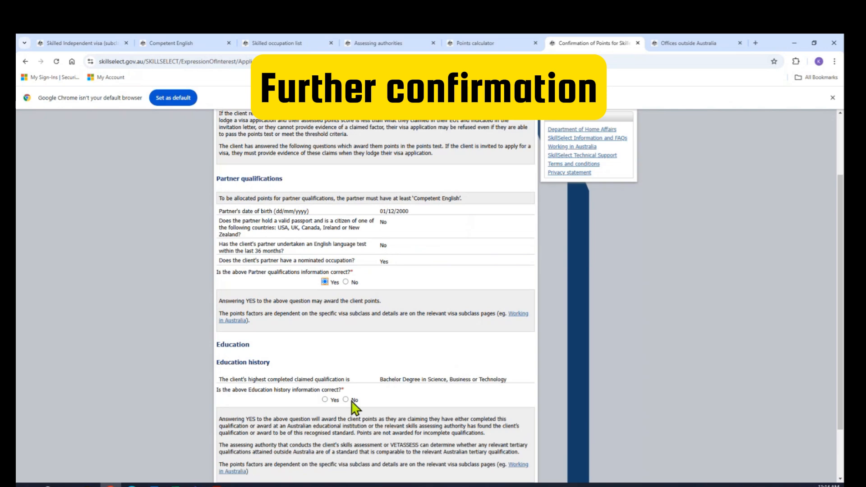
pyautogui.click(325, 400)
pyautogui.scroll(-2, 456, 400)
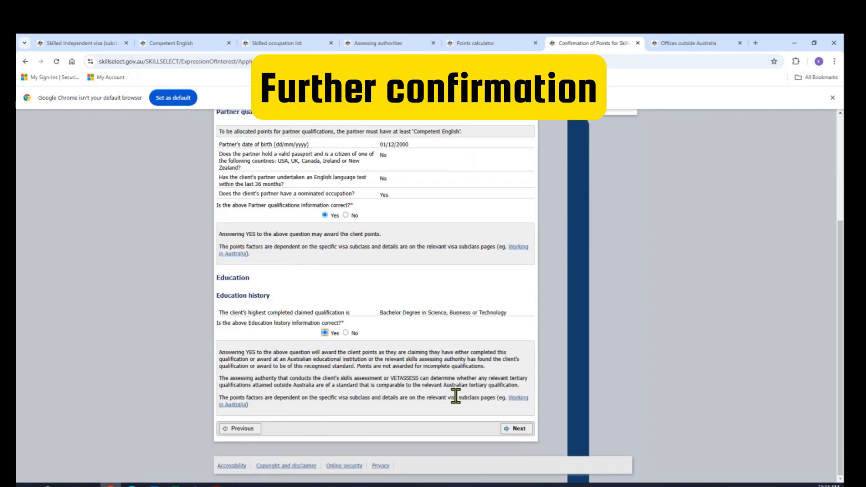
pyautogui.click(507, 428)
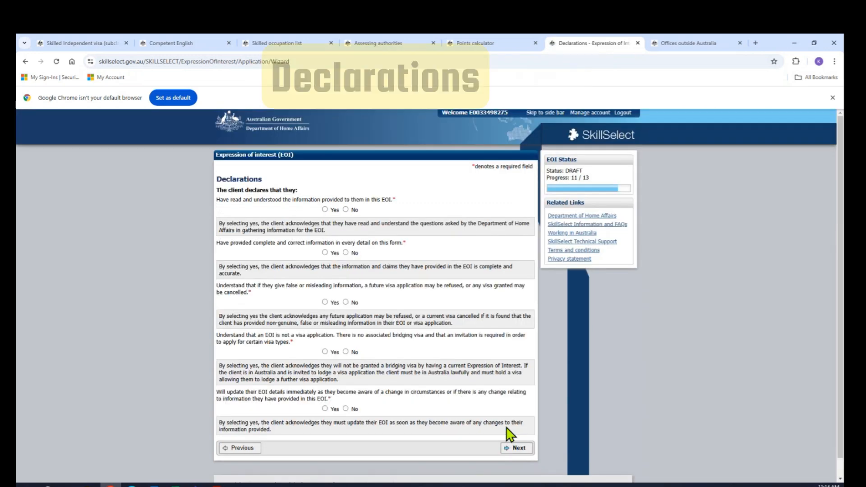
# Step: Answer Yes to all five EOI declarations and proceed to the Review page
pyautogui.click(324, 210)
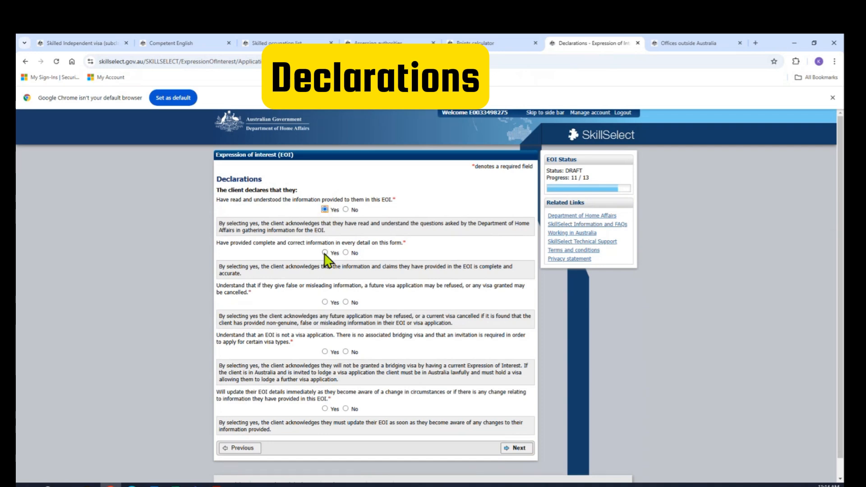
pyautogui.click(325, 252)
pyautogui.click(324, 302)
pyautogui.click(325, 352)
pyautogui.click(325, 409)
pyautogui.click(522, 448)
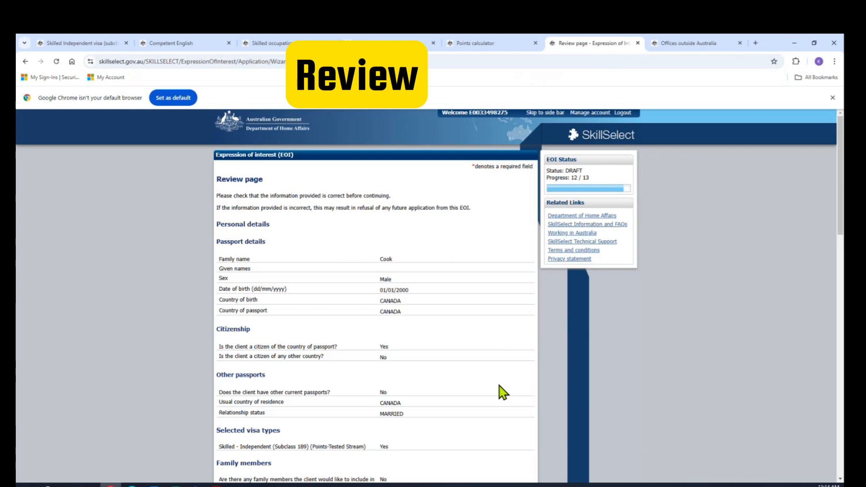
# Step: Review the full EOI summary, answer Yes that all the information is correct, and proceed to the Visa type summary
pyautogui.scroll(-3, 503, 394)
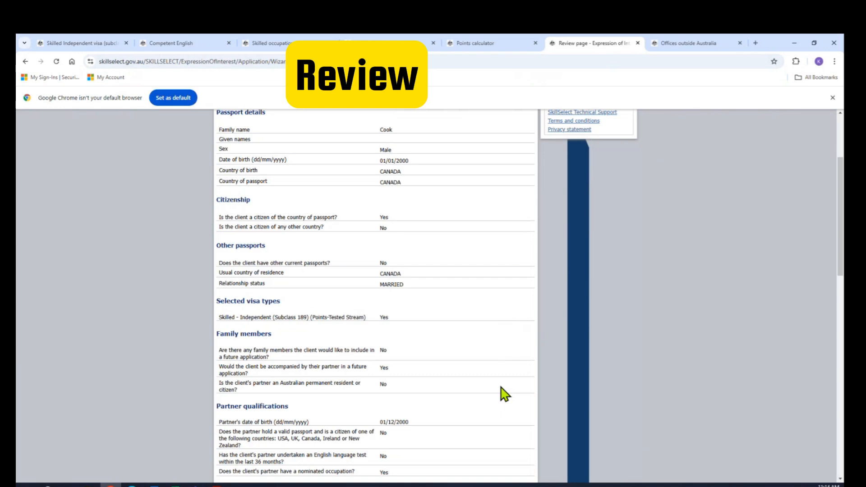
pyautogui.scroll(-5, 504, 394)
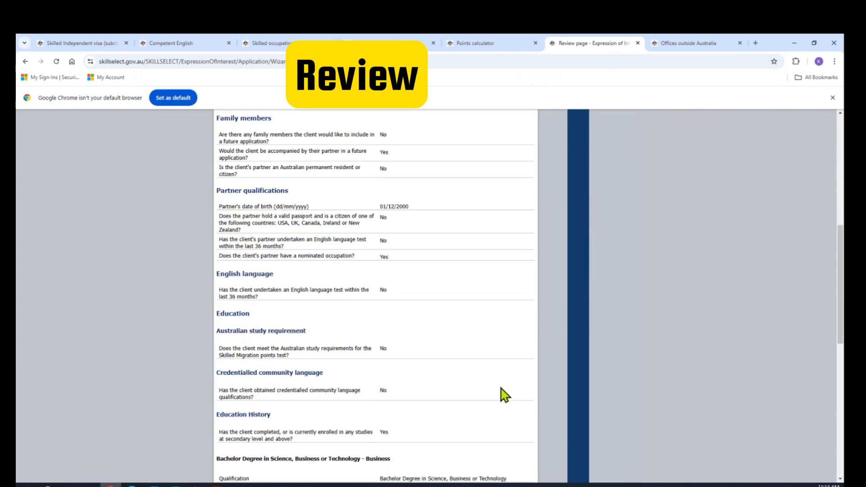
pyautogui.scroll(-6, 504, 394)
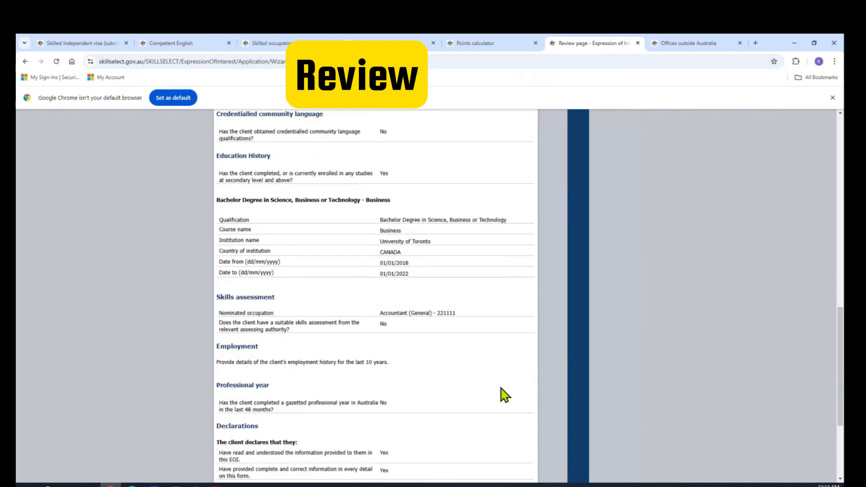
pyautogui.scroll(-4, 504, 396)
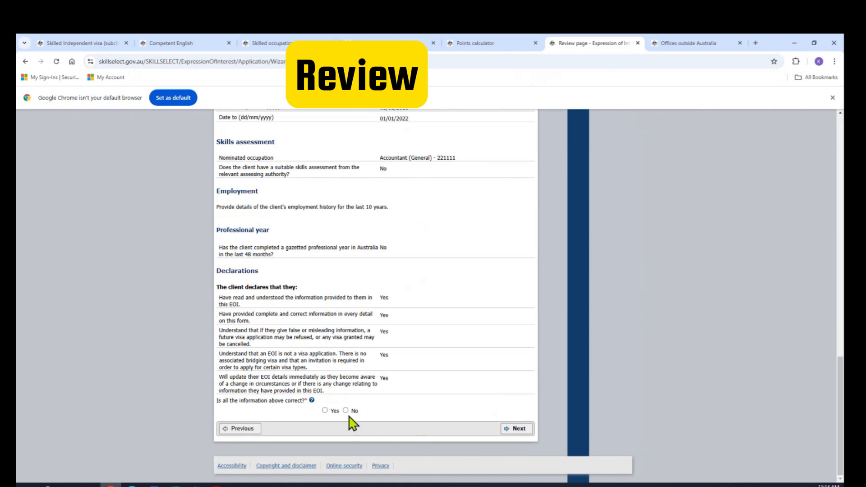
pyautogui.click(325, 410)
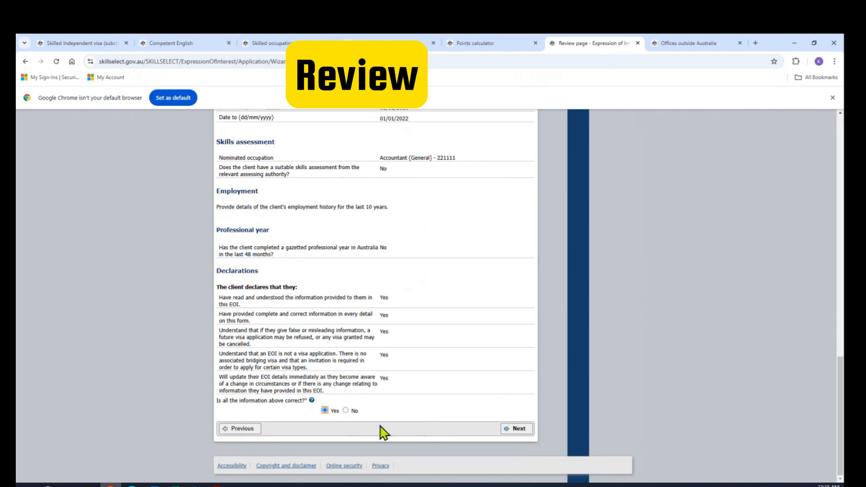
pyautogui.click(507, 432)
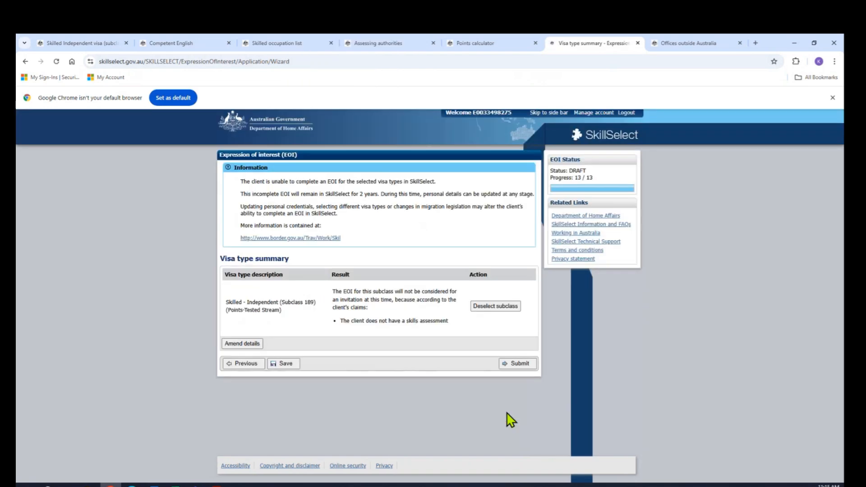